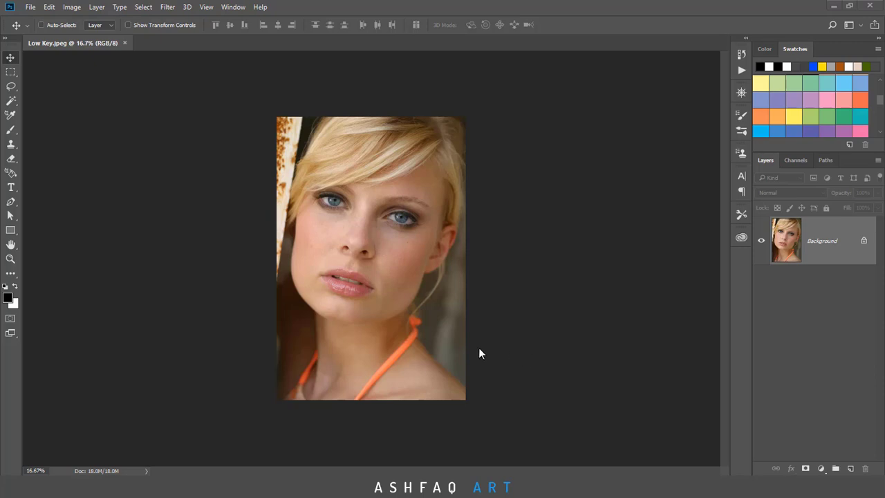
- Fit the Low Key portrait to the window with the Zoom tool's Fit Screen
click(11, 261)
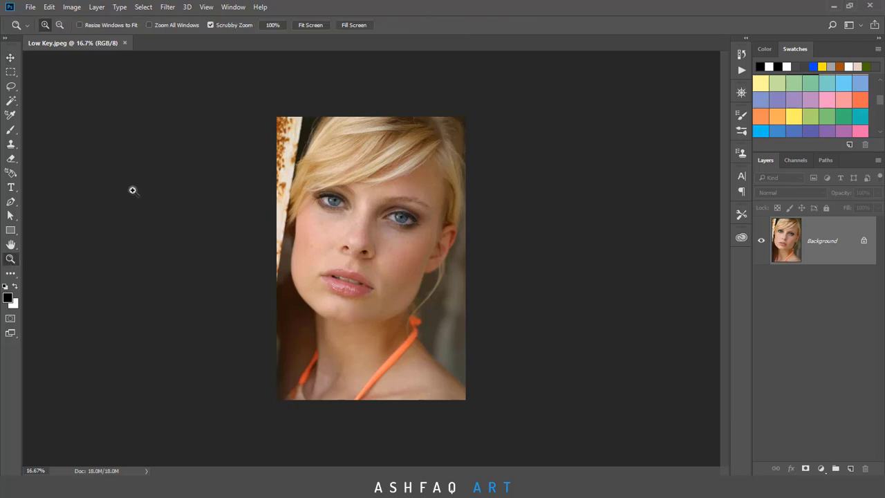
click(314, 27)
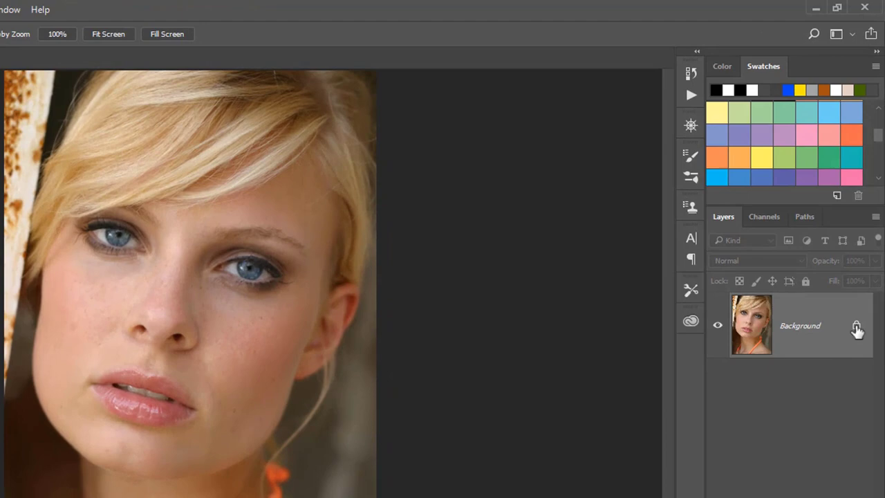
- Unlock the Background layer and rename it BG
click(857, 327)
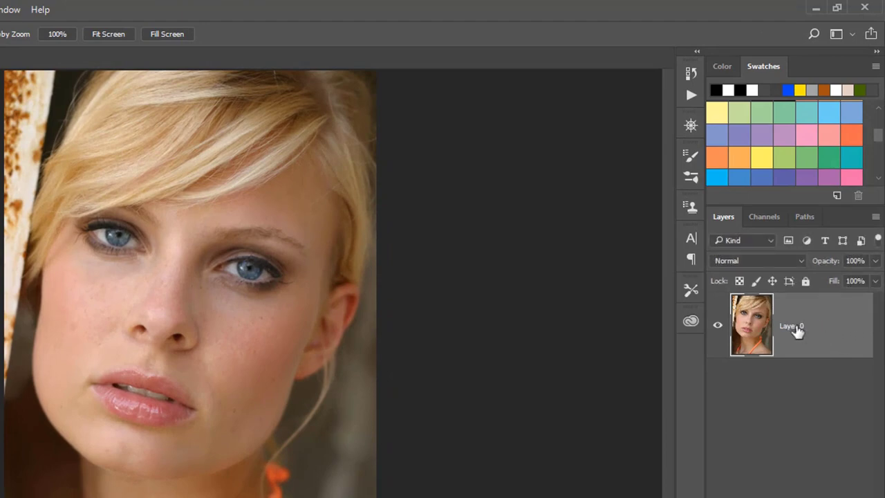
double_click(799, 327)
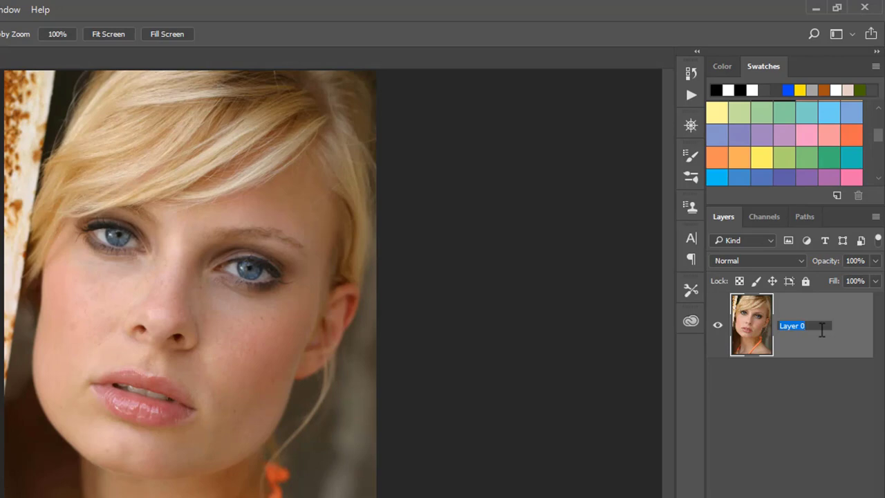
text(BG)
key(Return)
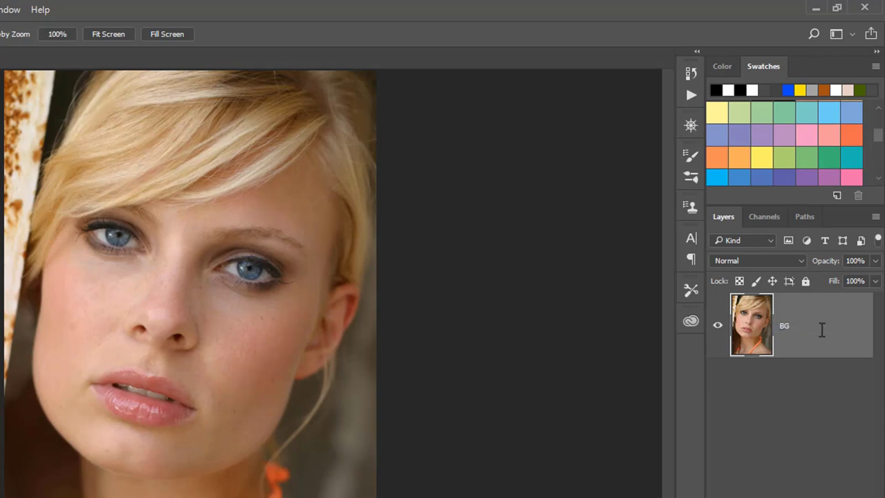
- Duplicate the BG layer and name the copy LowKey
drag(822, 329, 842, 455)
double_click(804, 151)
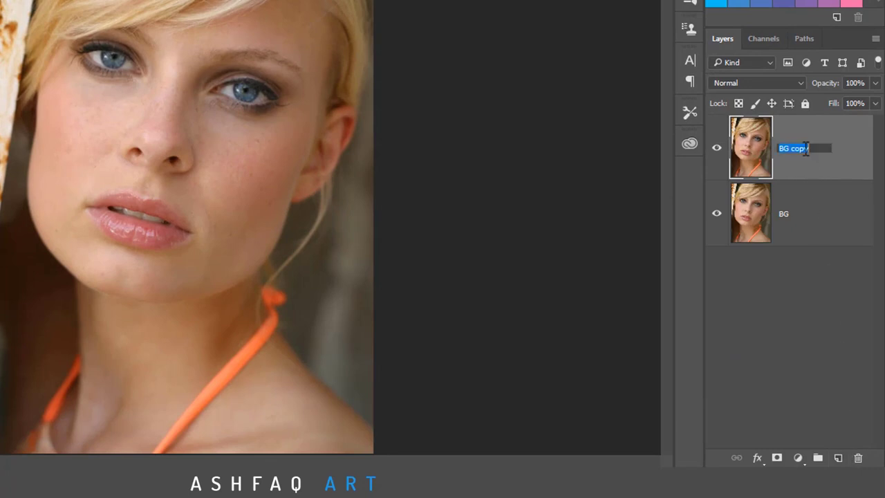
text(LowKey)
key(Return)
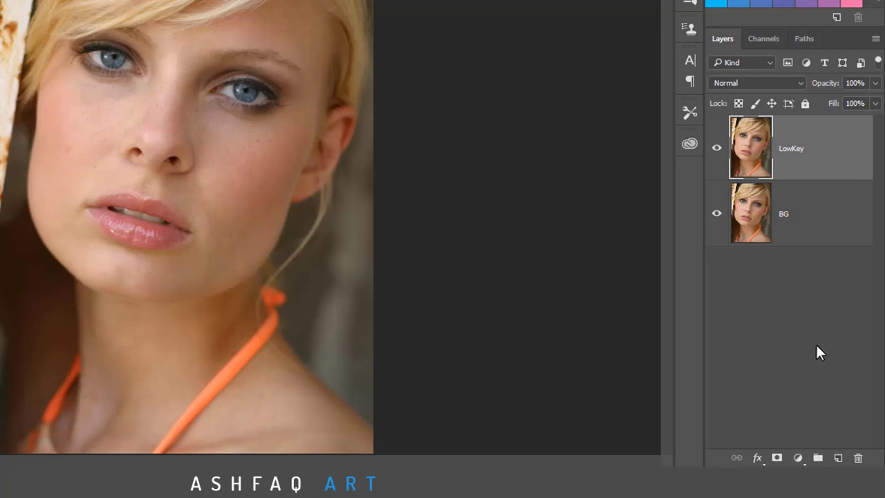
- Add a Black & White adjustment layer with Reds at -32 and Yellows at 127
click(799, 455)
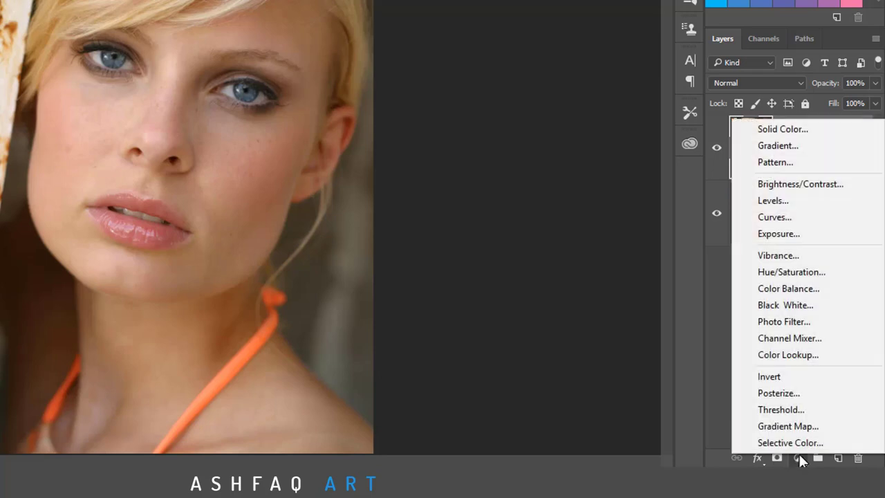
click(784, 305)
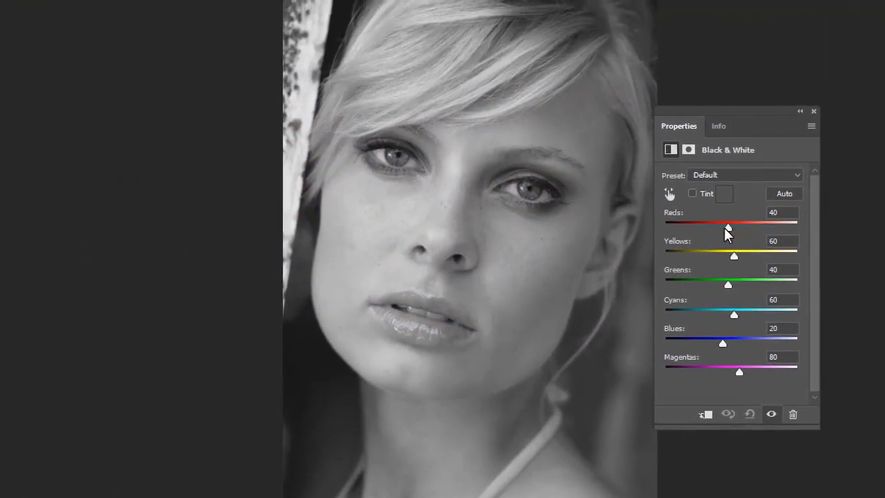
drag(728, 228, 710, 230)
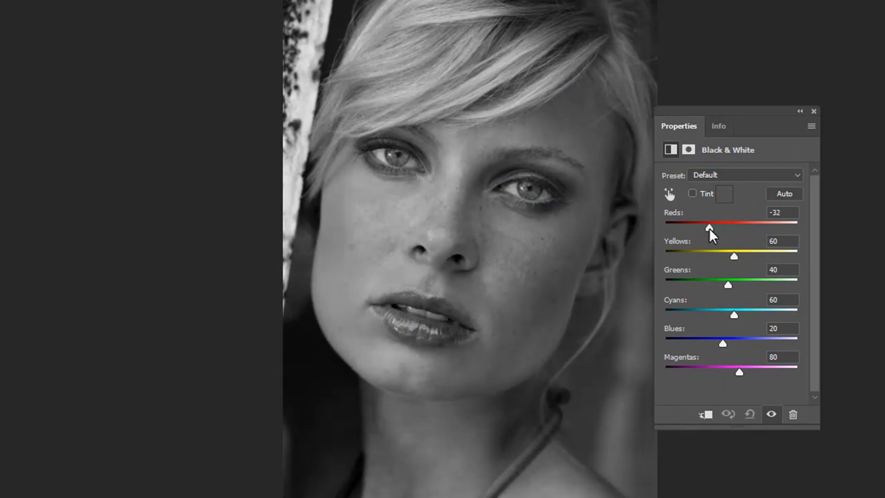
drag(734, 257, 752, 258)
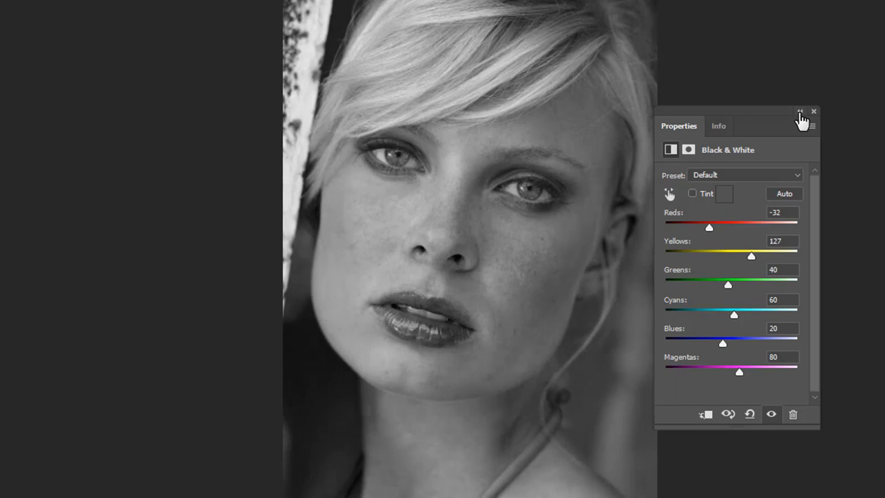
click(812, 109)
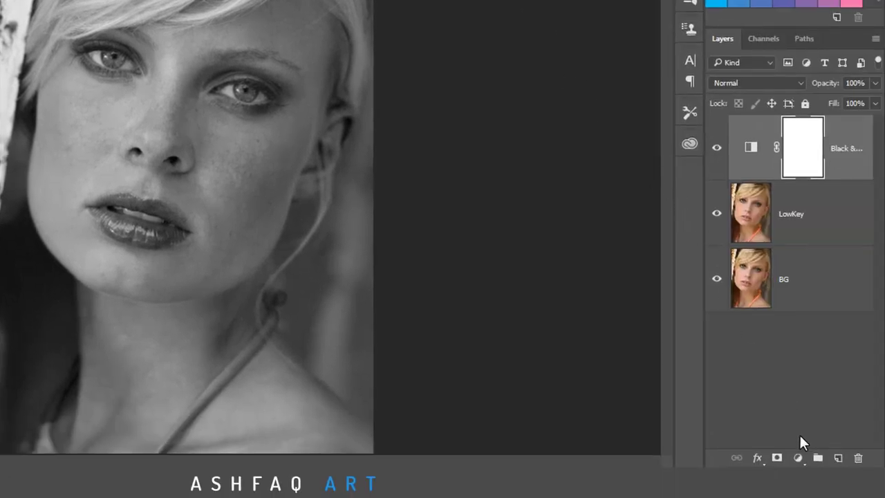
- Add a Curves adjustment layer with a steep S-curve: shadows pulled down, highlights raised
click(799, 459)
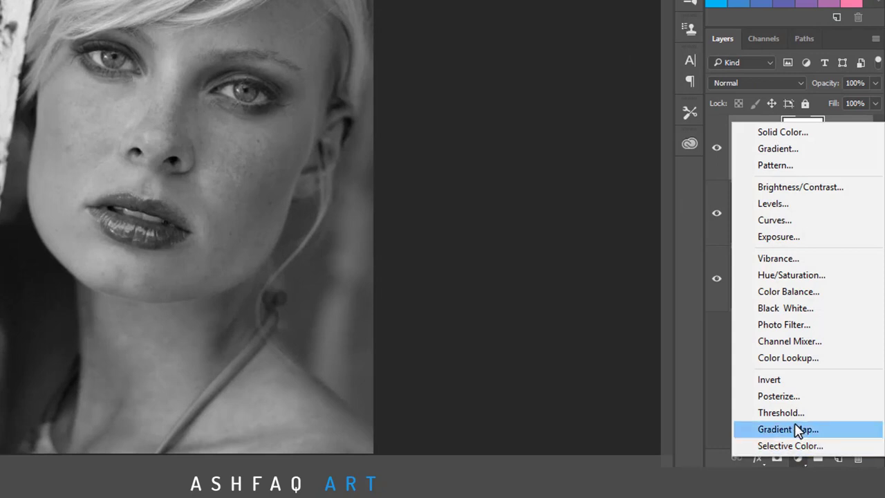
click(773, 221)
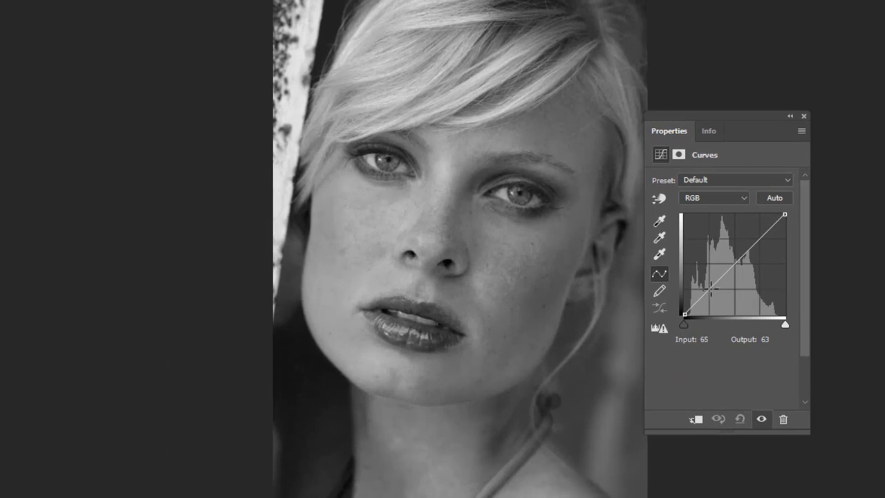
click(711, 289)
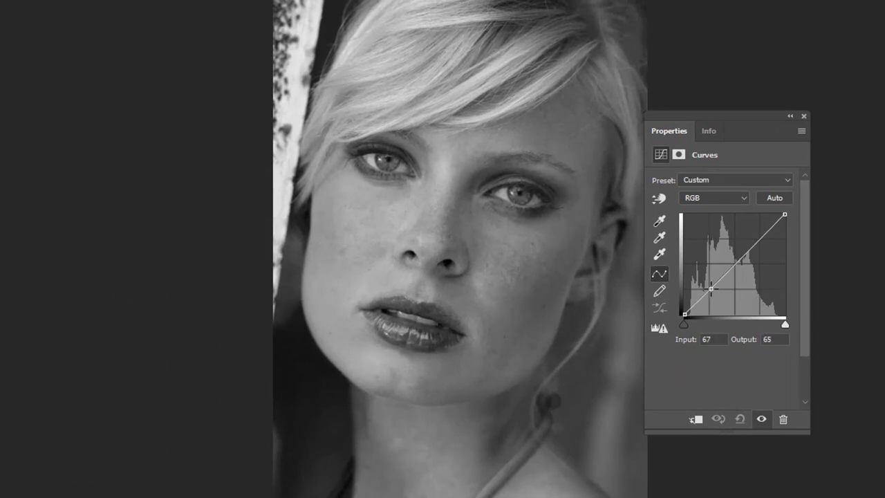
click(761, 238)
drag(712, 289, 719, 300)
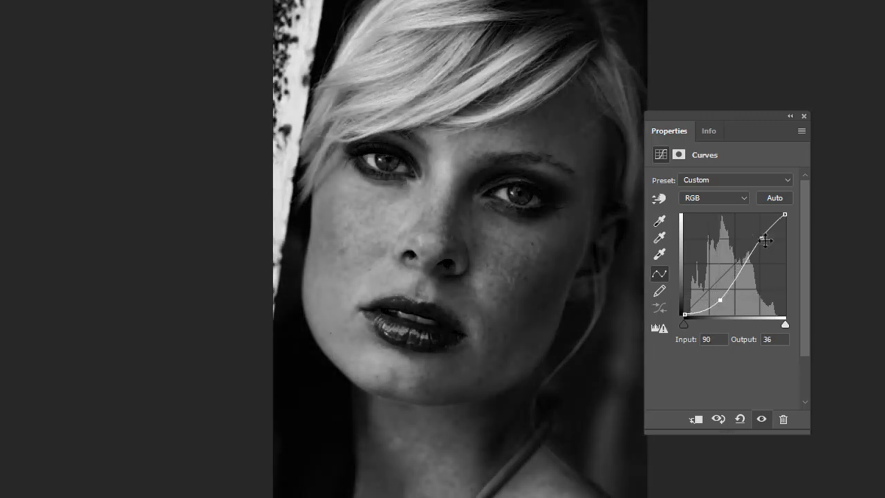
drag(761, 238, 756, 233)
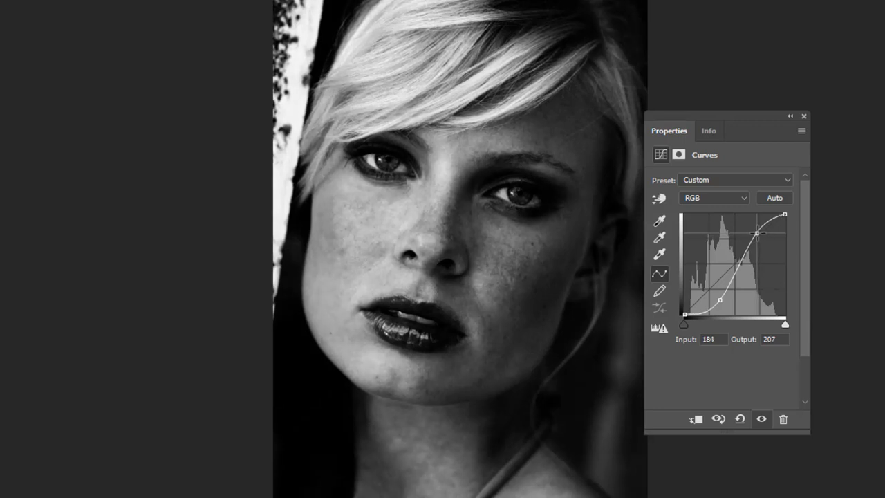
click(720, 300)
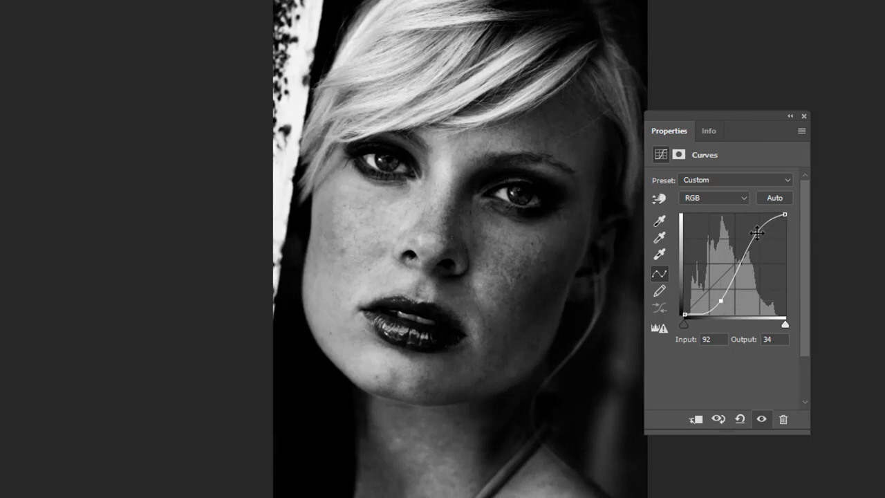
drag(757, 233, 757, 231)
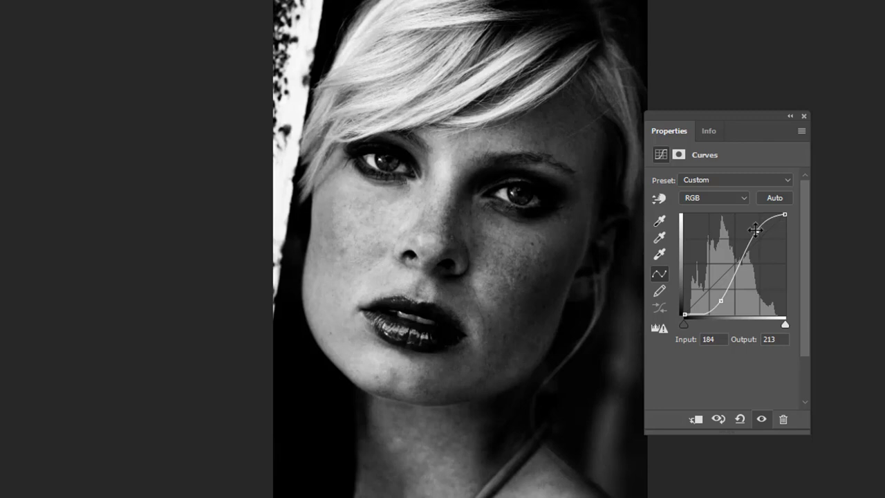
drag(755, 230, 756, 234)
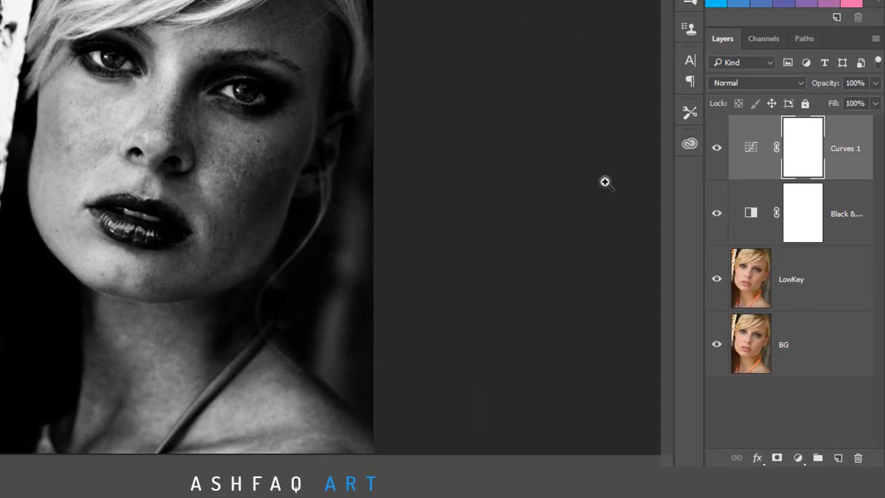
- Add a near-black #010101 Solid Color fill layer blended as Overlay
click(799, 456)
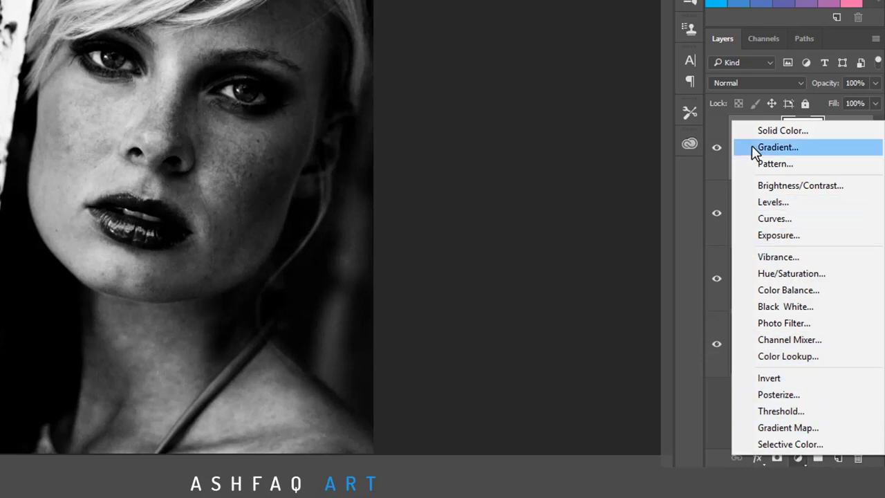
click(770, 135)
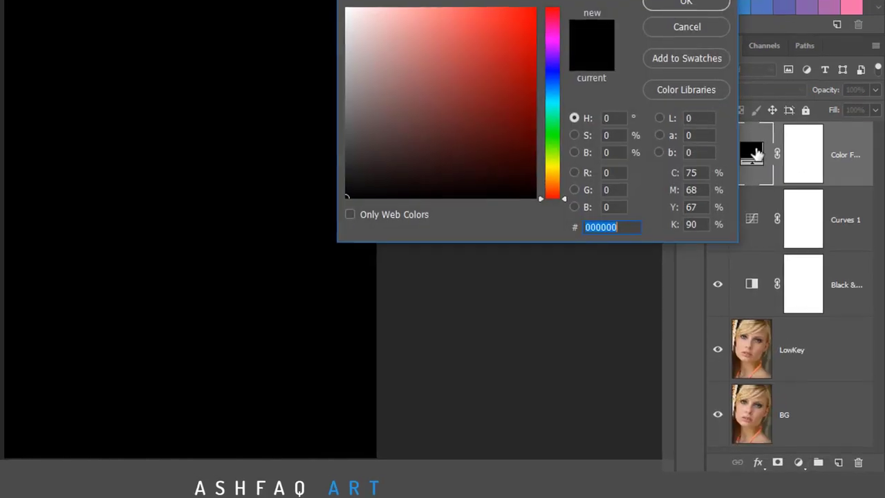
click(370, 234)
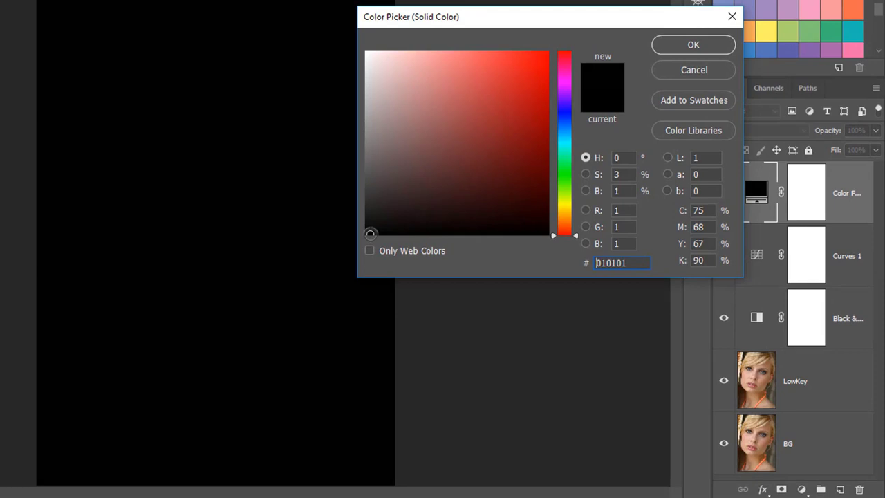
click(674, 47)
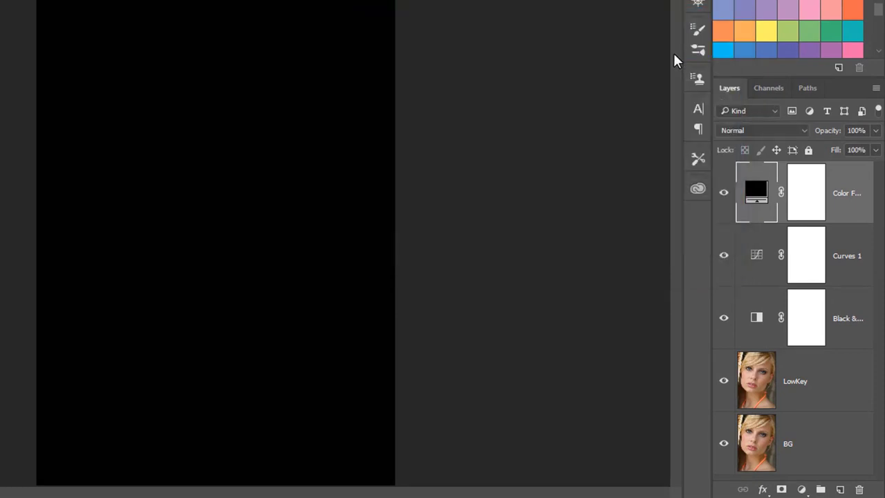
click(728, 131)
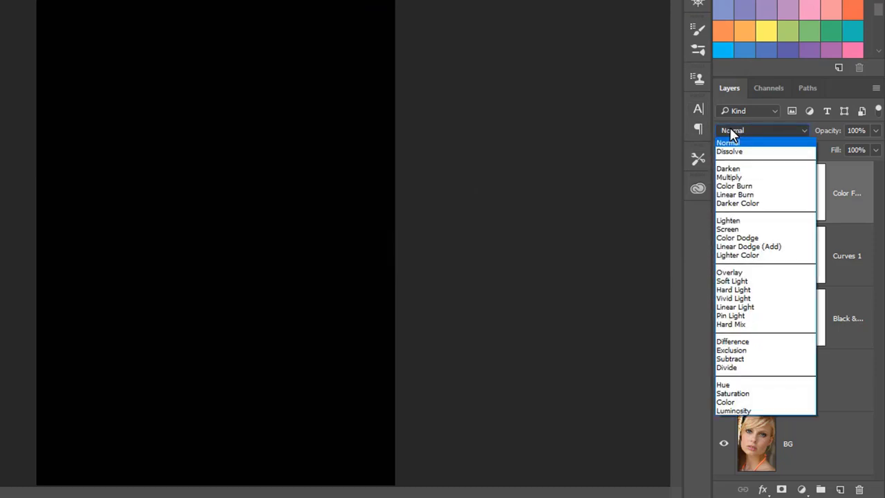
click(732, 274)
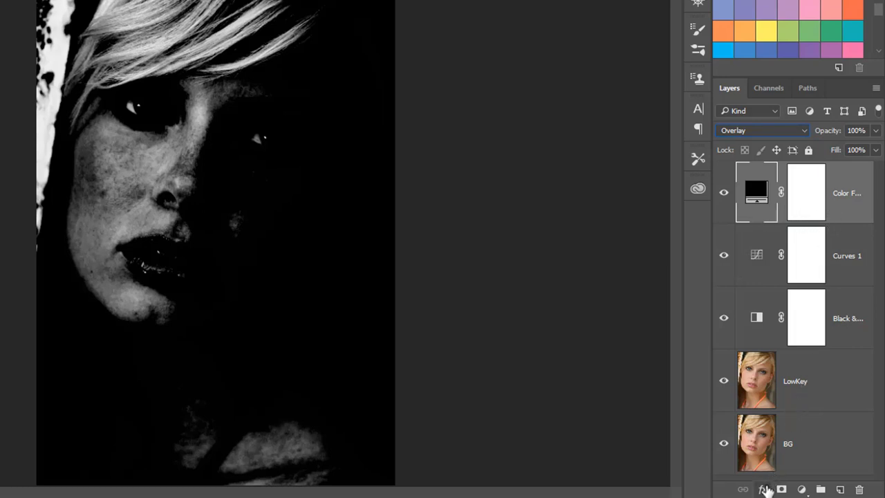
- Split the Underlying Layer white slider in Blending Options so face highlights glow through
click(763, 490)
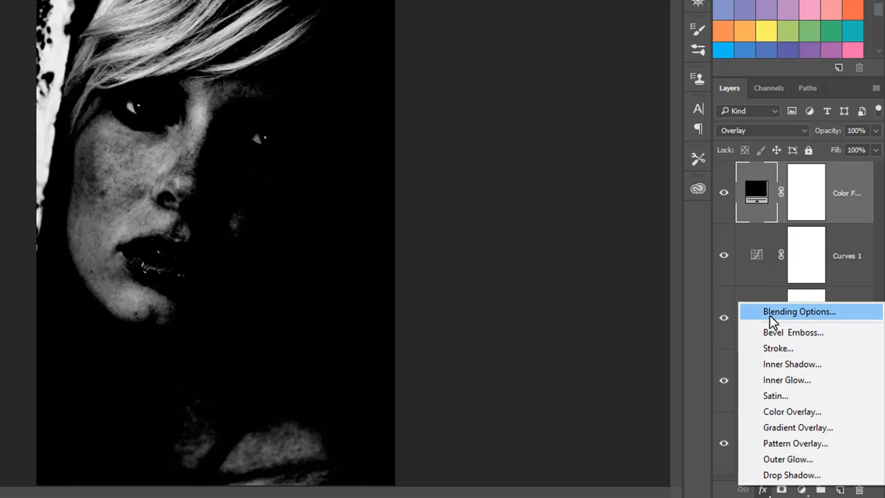
click(770, 317)
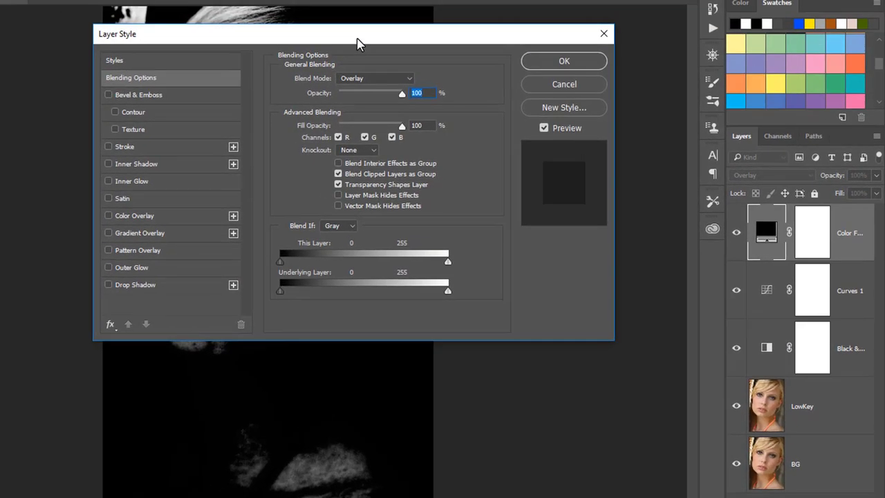
mouse_move(358, 40)
mouse_down()
mouse_move(458, 75)
mouse_move(625, 108)
mouse_move(623, 101)
mouse_up()
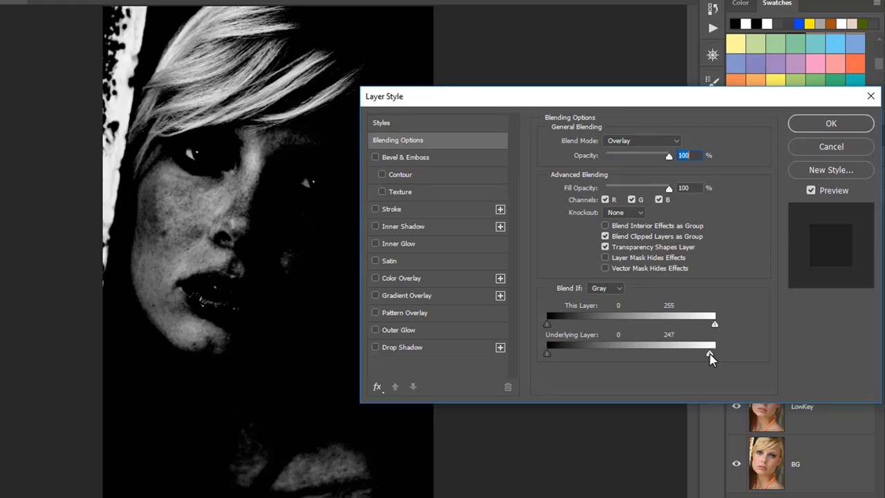
mouse_move(711, 358)
mouse_down()
mouse_move(676, 359)
mouse_move(705, 358)
mouse_up()
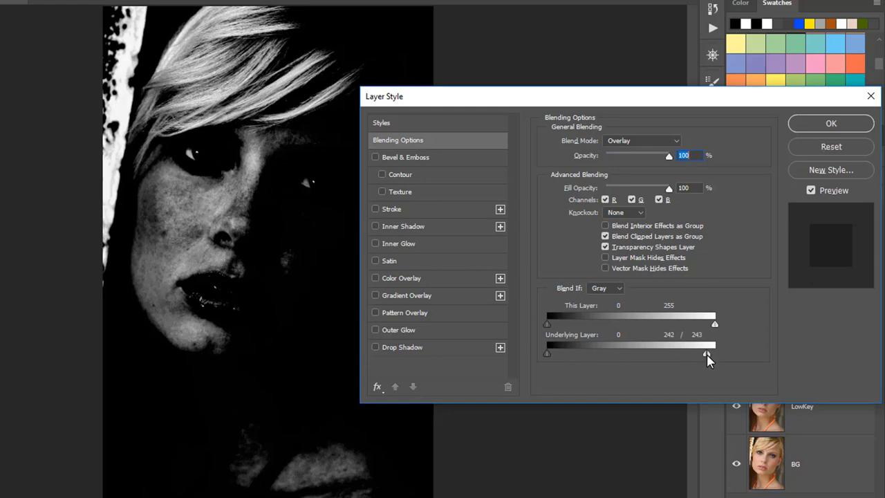
drag(698, 356, 542, 351)
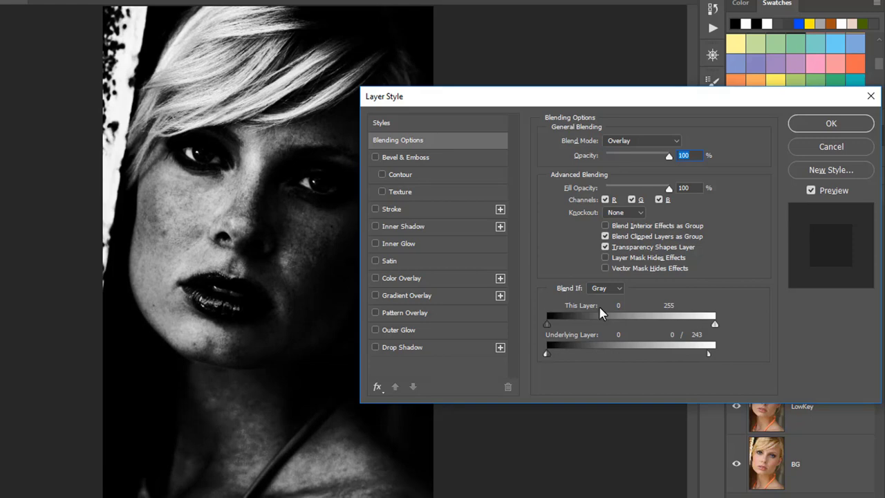
click(797, 130)
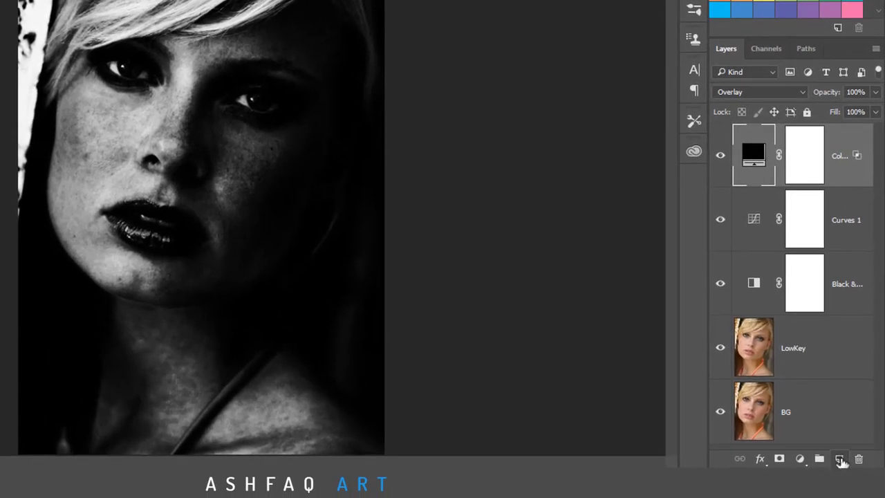
- Add a new empty layer on top named '50% Gray'
click(840, 460)
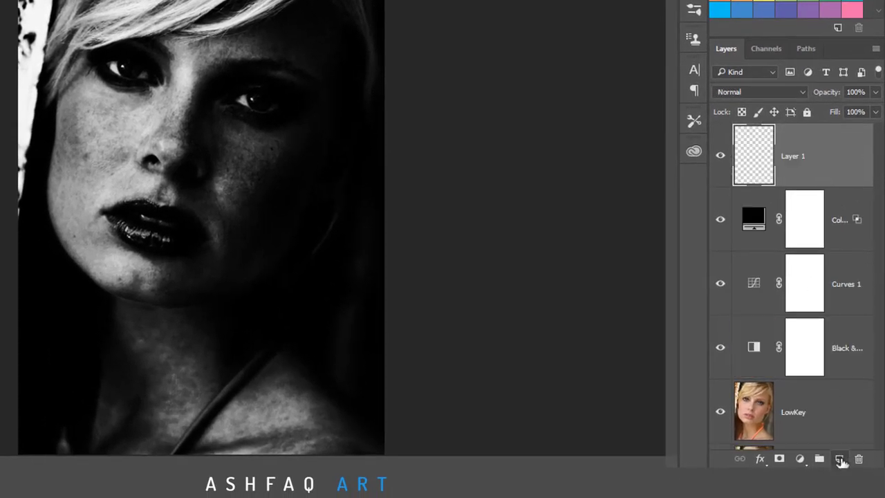
double_click(793, 157)
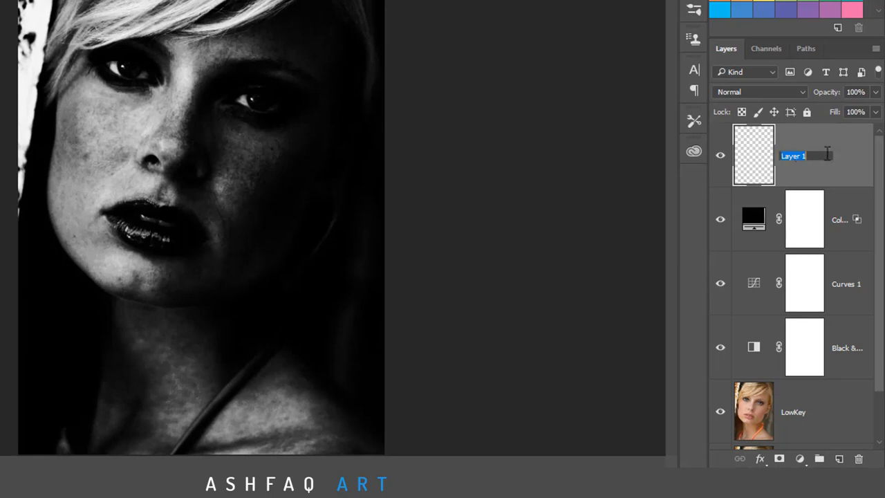
text(50)
text(% Gray)
key(Return)
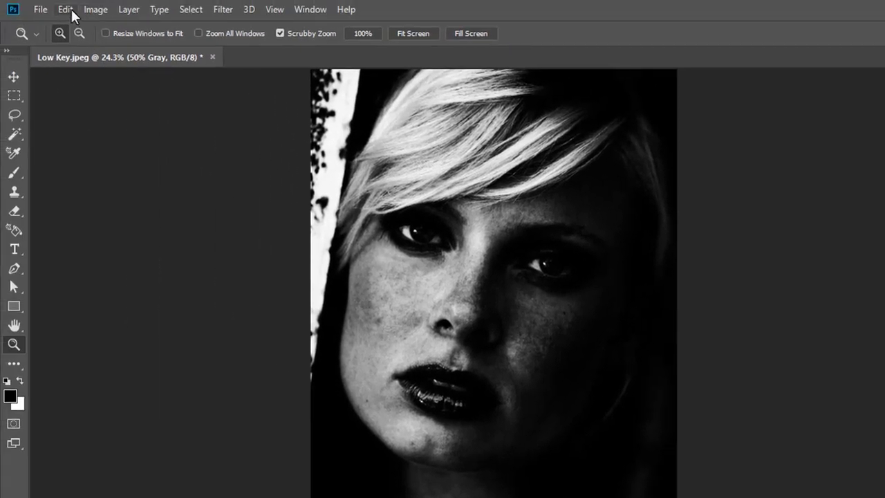
- Choose 50% Gray as the contents in the Edit > Fill dialog
click(70, 9)
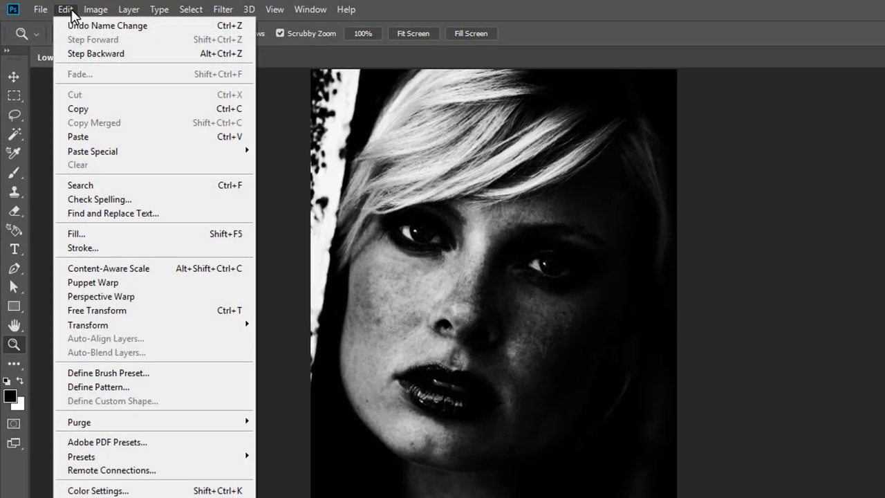
click(78, 235)
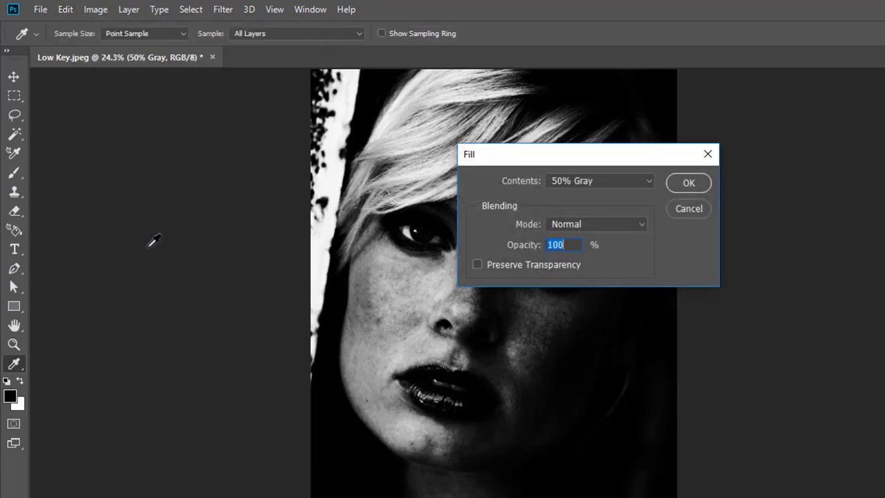
click(586, 184)
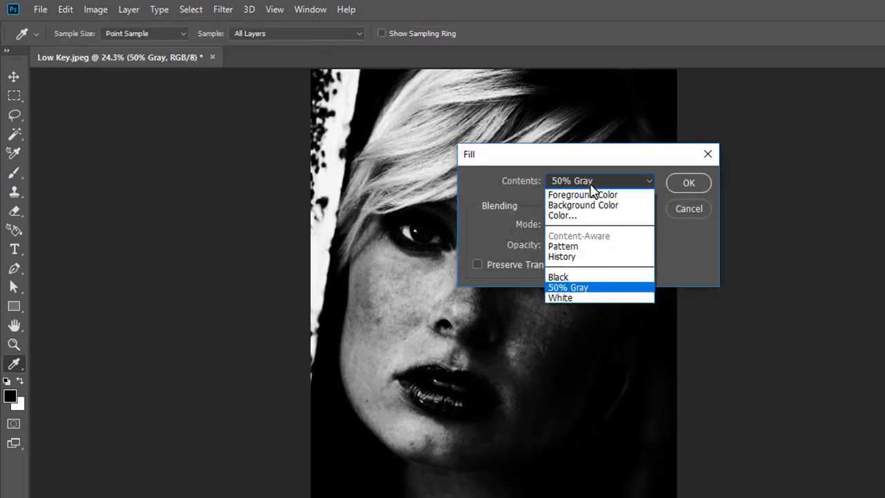
click(565, 288)
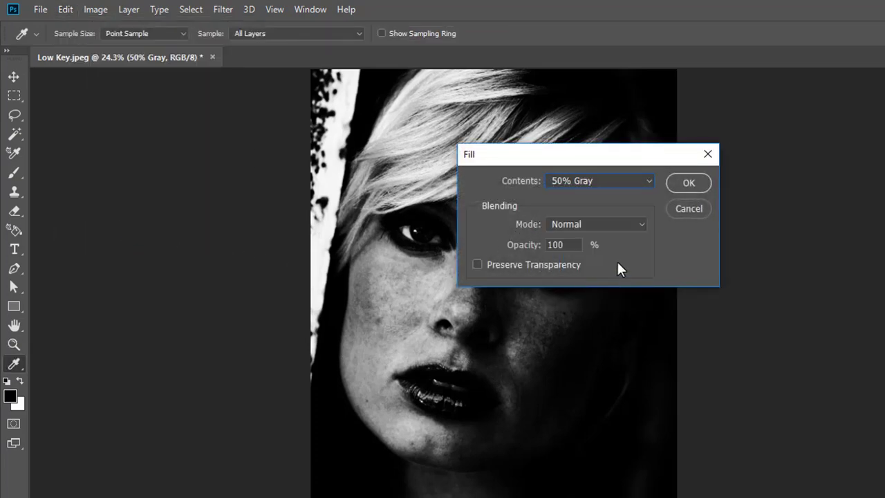
- Apply the 50% gray fill and set the layer's blend mode to Soft Light
click(678, 184)
key(z)
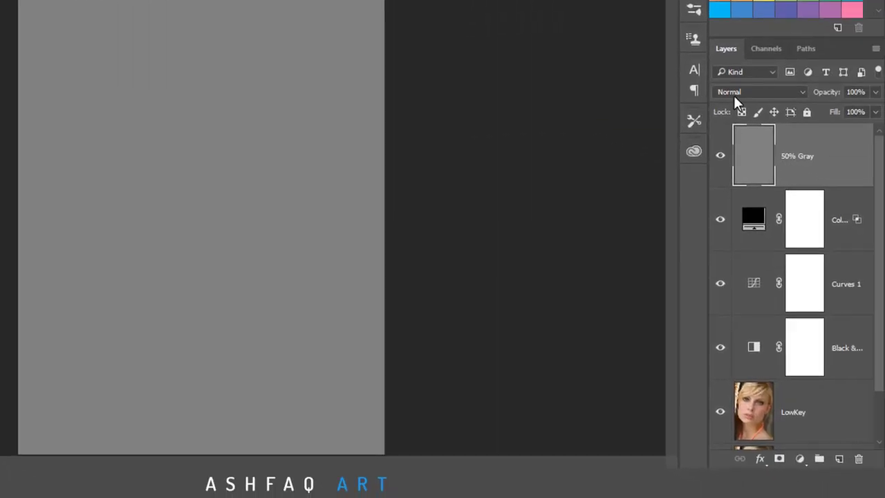
click(733, 96)
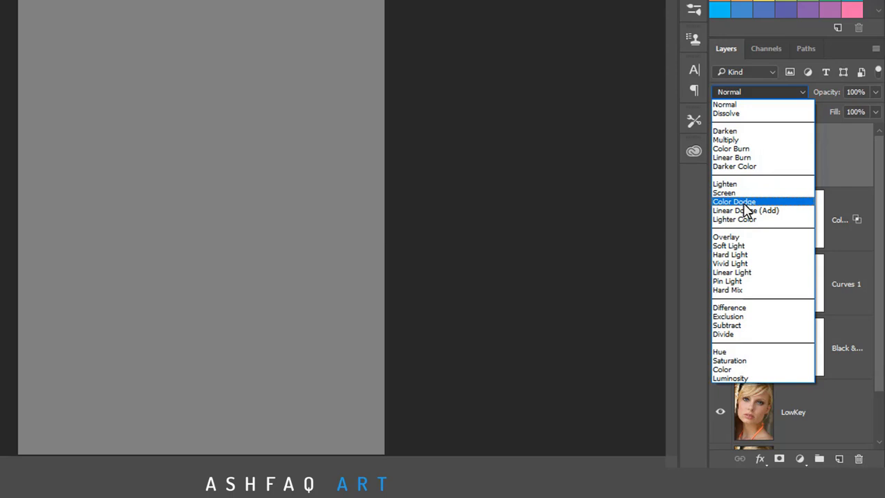
click(739, 246)
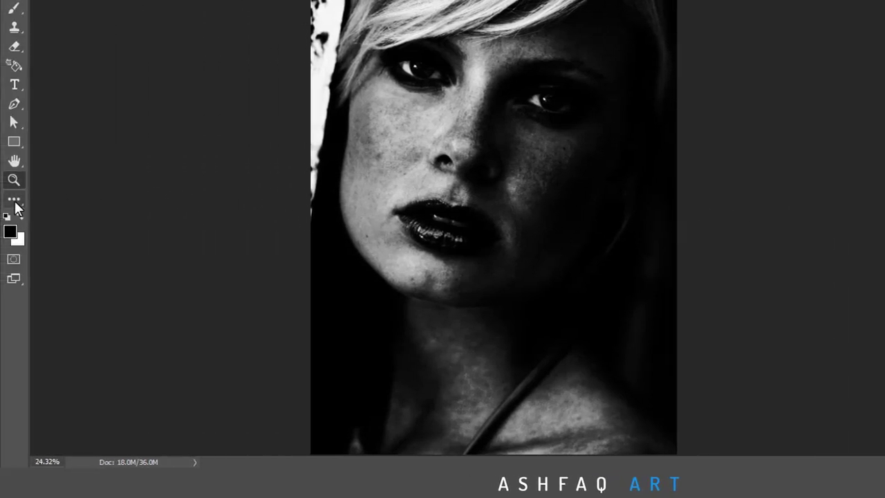
- Set up the Dodge Tool with Midtones range, 40% exposure and a larger brush
click(16, 207)
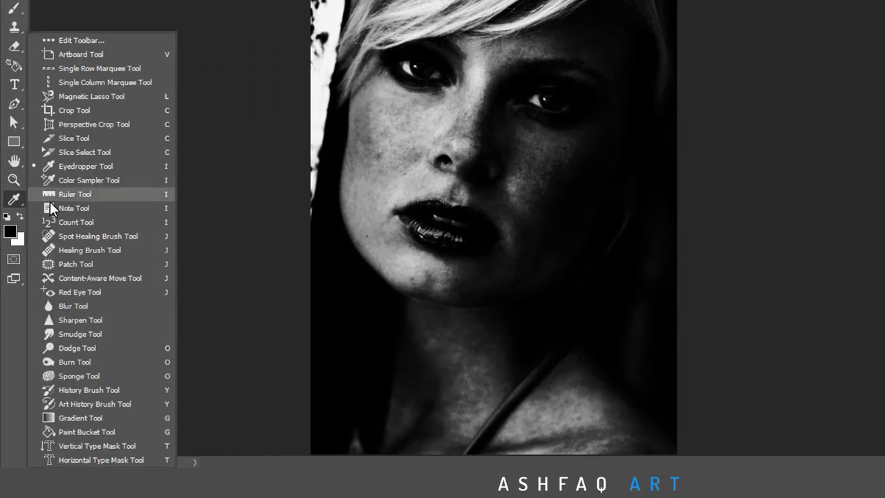
click(71, 348)
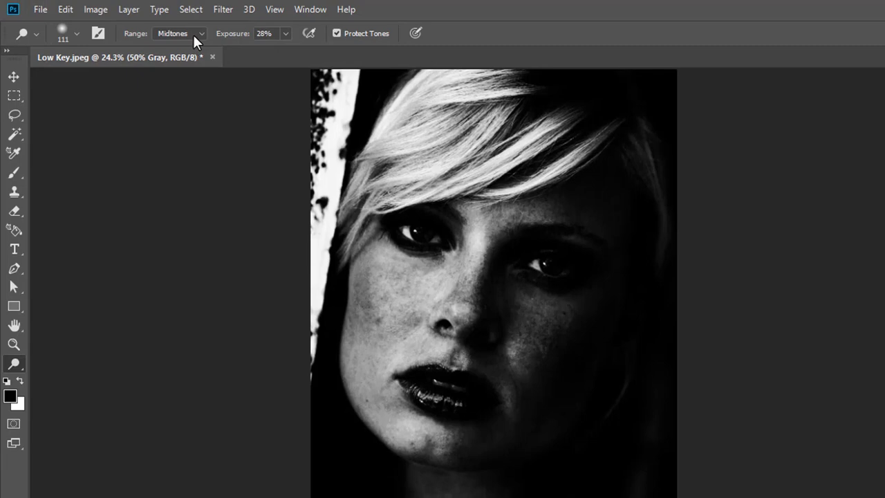
click(193, 34)
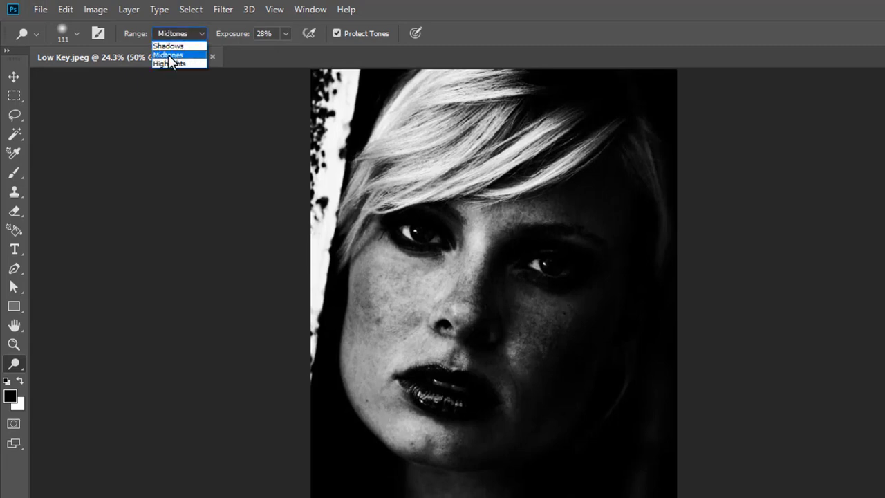
click(274, 34)
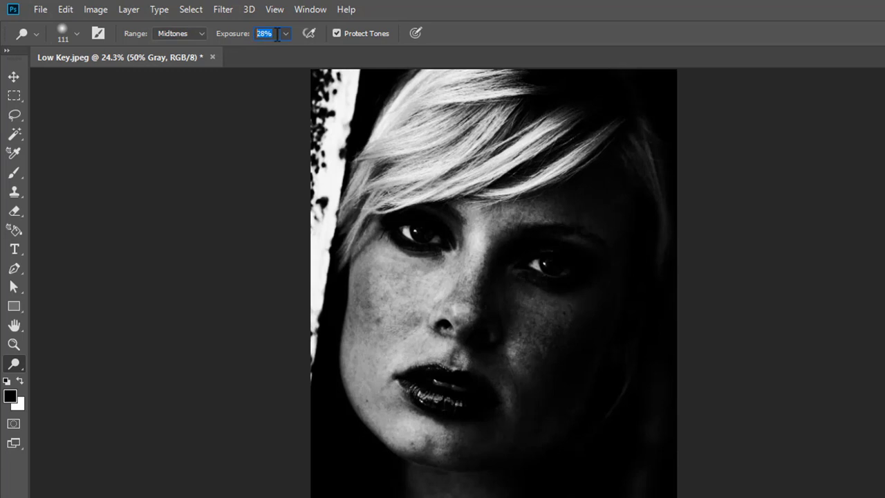
text(40)
key(Return)
right_click(532, 188)
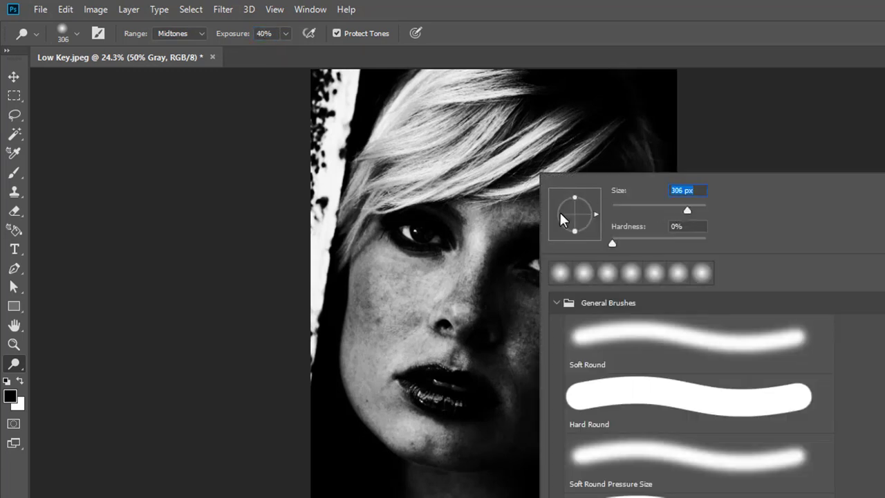
key(Return)
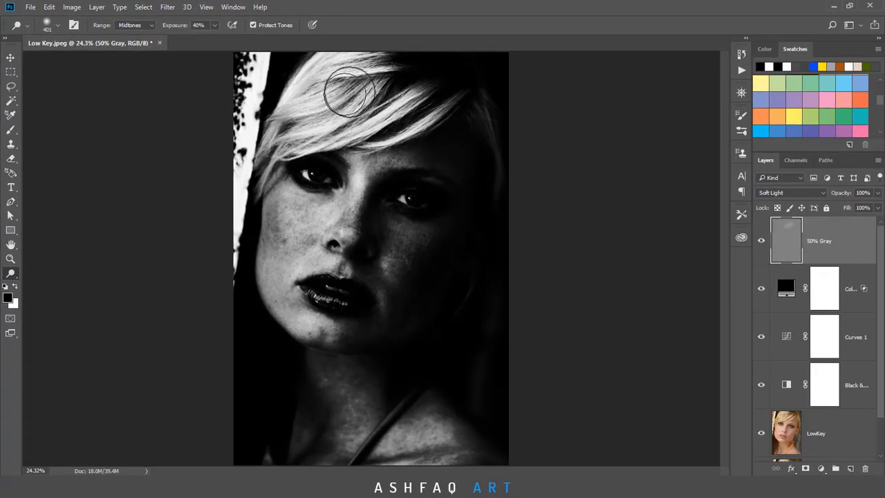
- Dodge the hair, cheeks, lips, neck and chest on the 50% Gray layer
drag(349, 95, 298, 112)
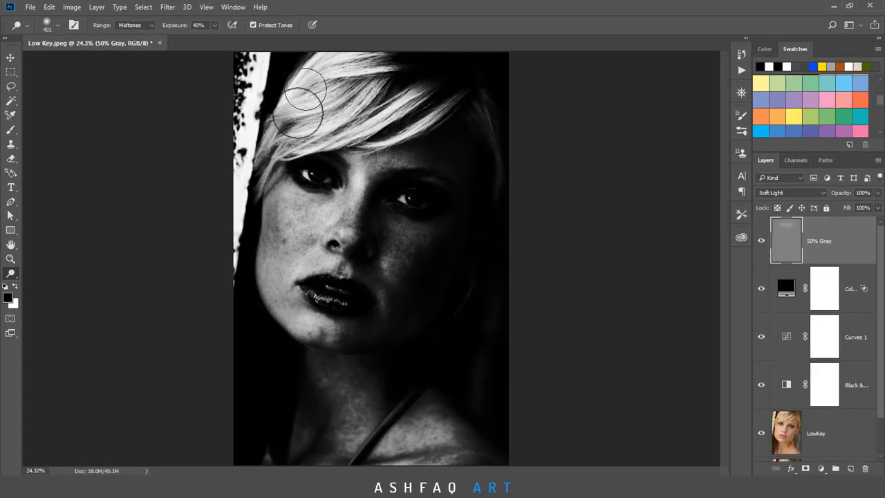
drag(285, 194, 348, 183)
mouse_move(306, 239)
mouse_down()
mouse_move(276, 262)
mouse_move(286, 300)
mouse_move(375, 312)
mouse_move(394, 231)
mouse_move(415, 205)
mouse_up()
mouse_move(377, 363)
mouse_down()
mouse_move(311, 352)
mouse_move(373, 389)
mouse_move(377, 457)
mouse_move(425, 459)
mouse_move(362, 395)
mouse_move(336, 450)
mouse_move(325, 344)
mouse_up()
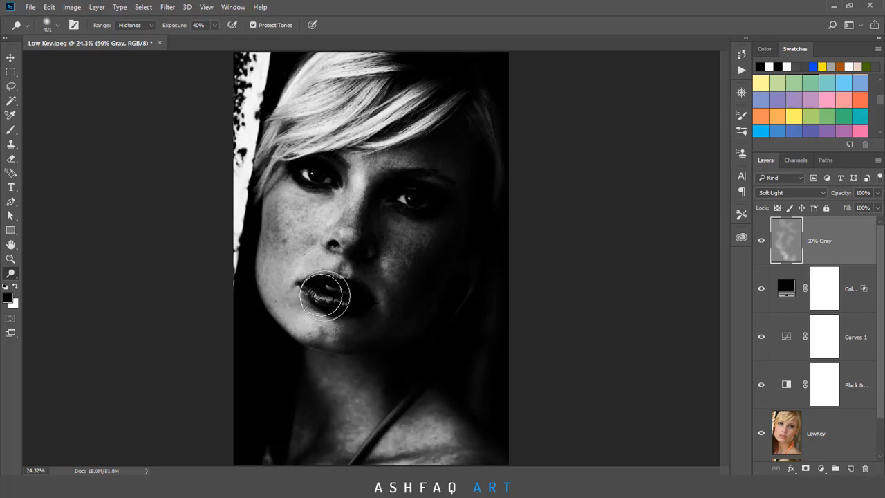
drag(324, 296, 355, 297)
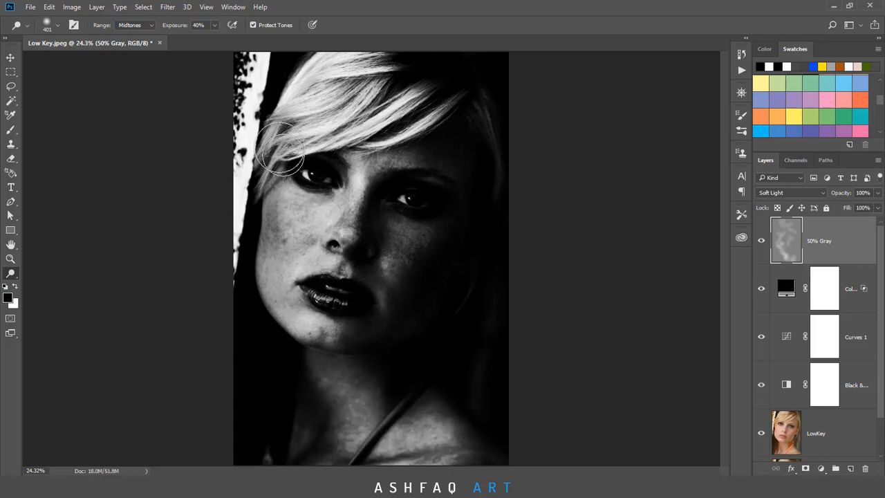
mouse_move(432, 110)
mouse_down()
mouse_move(499, 131)
mouse_move(376, 67)
mouse_move(337, 162)
mouse_move(470, 191)
mouse_move(391, 270)
mouse_up()
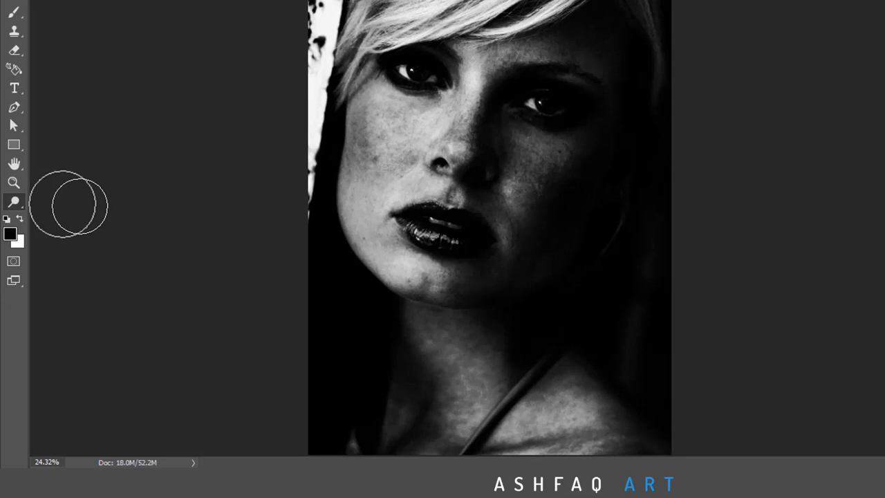
- Switch to the Burn Tool with Midtones range and 40% exposure
right_click(19, 143)
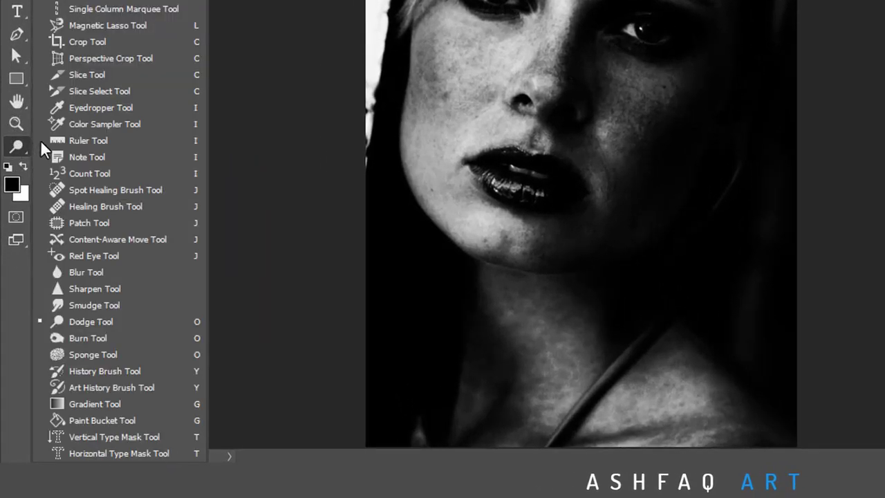
click(82, 339)
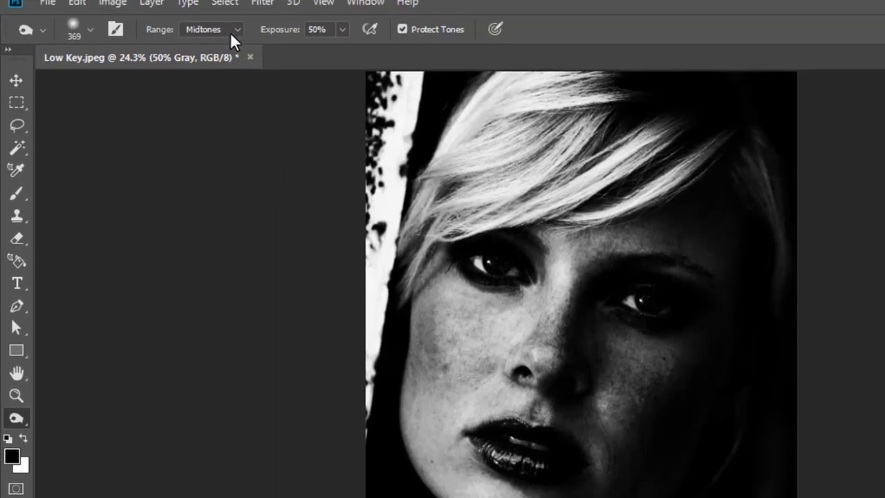
click(229, 39)
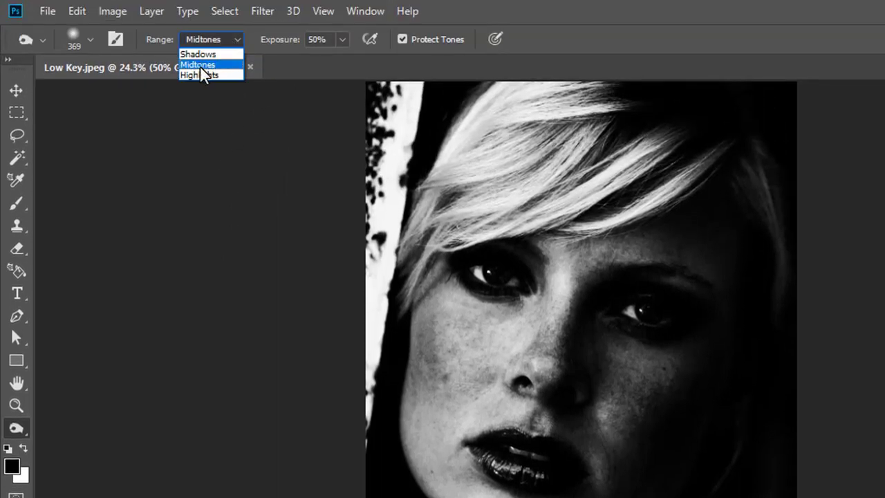
click(201, 67)
click(317, 39)
text(40)
key(Return)
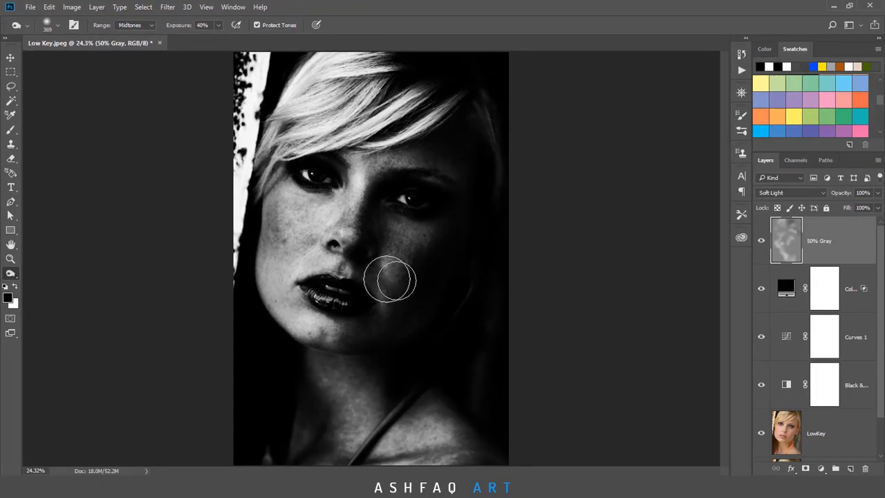
- Burn the cheek, chin, nose and lower-right neck, then hide the 50% Gray layer to compare
mouse_move(390, 279)
mouse_down()
mouse_move(438, 263)
mouse_move(409, 326)
mouse_move(361, 227)
mouse_move(377, 300)
mouse_move(425, 306)
mouse_move(381, 343)
mouse_move(361, 346)
mouse_move(329, 437)
mouse_move(347, 455)
mouse_move(238, 455)
mouse_up()
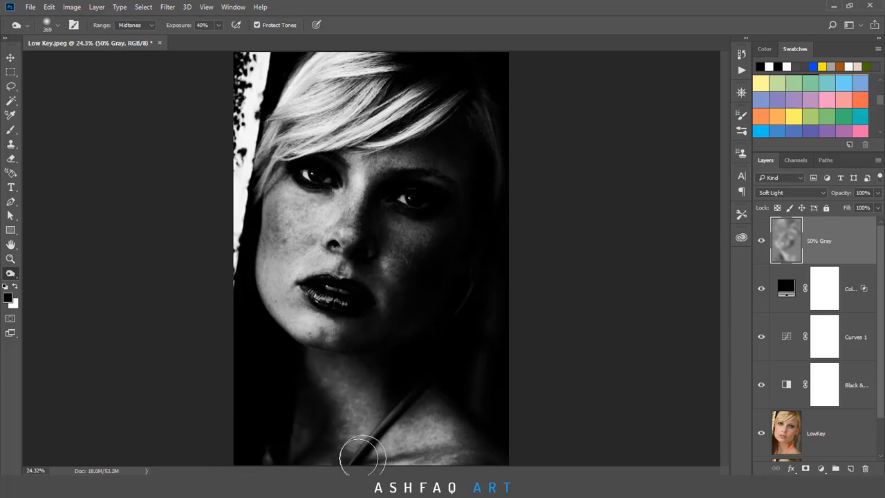
mouse_move(362, 456)
mouse_down()
mouse_move(479, 459)
mouse_move(459, 419)
mouse_move(480, 450)
mouse_up()
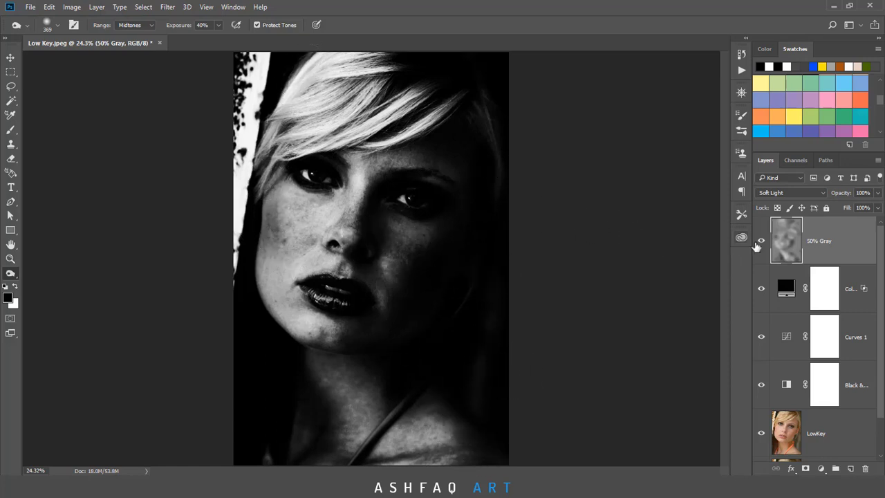
click(761, 241)
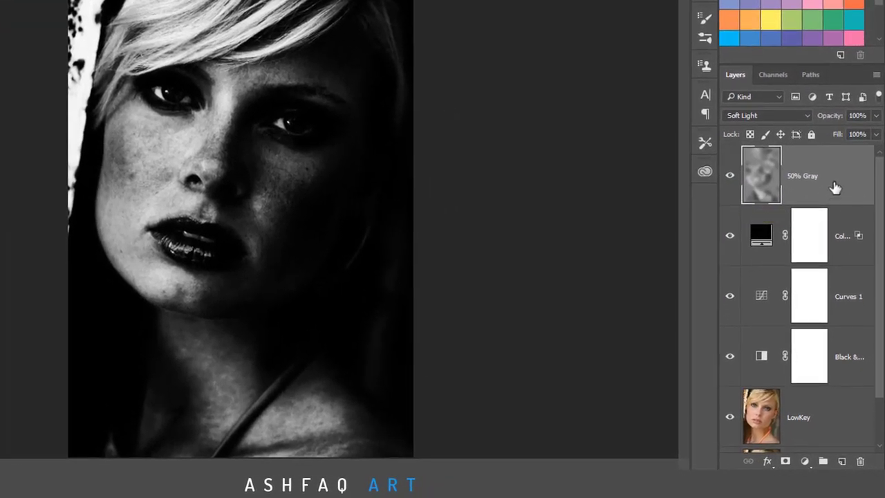
- Add a near-black (010101) Solid Color fill layer above 50% Gray and target its mask
click(805, 461)
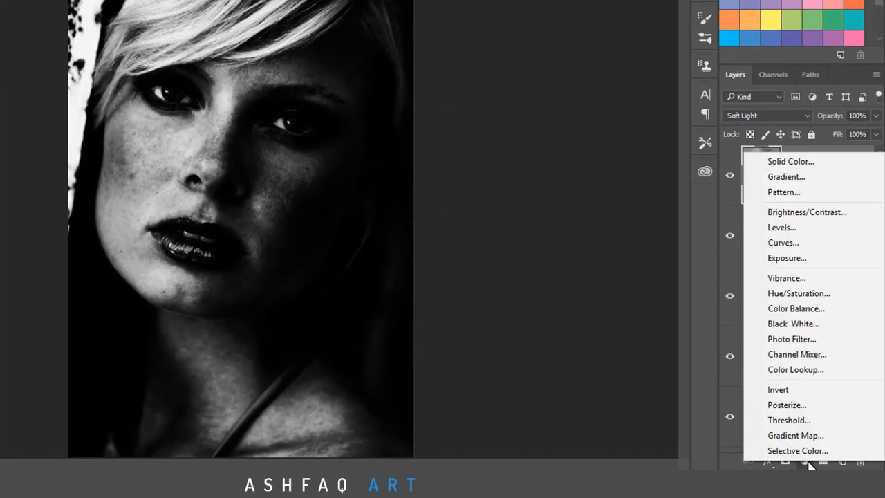
click(780, 162)
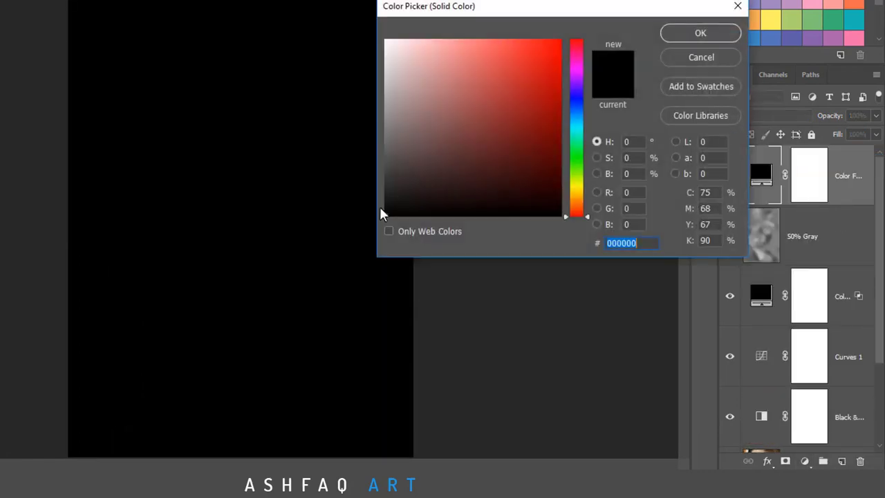
click(386, 214)
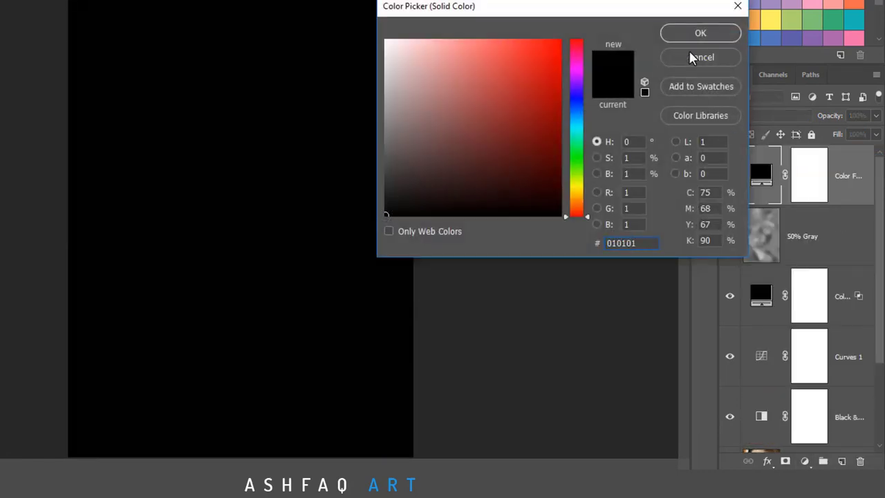
click(701, 33)
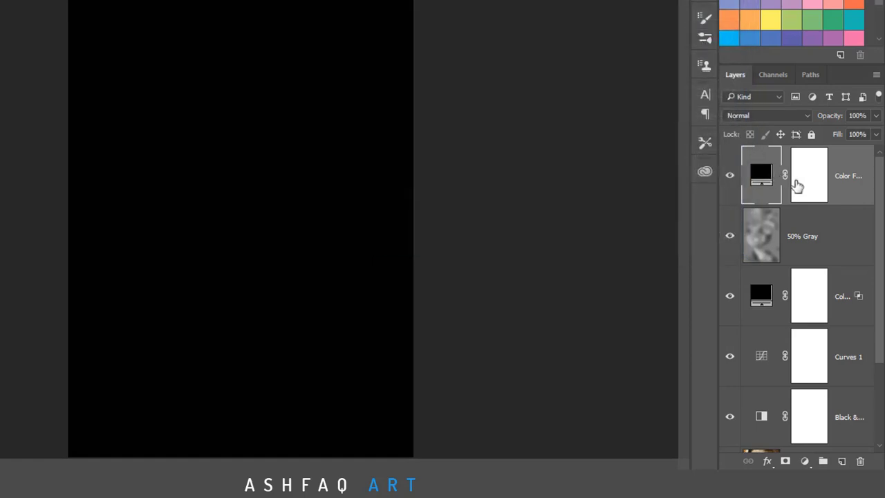
click(802, 187)
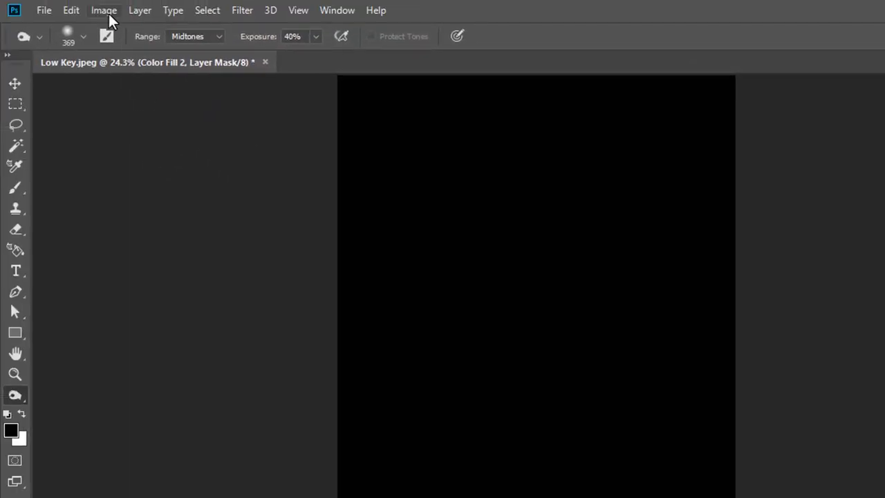
click(105, 10)
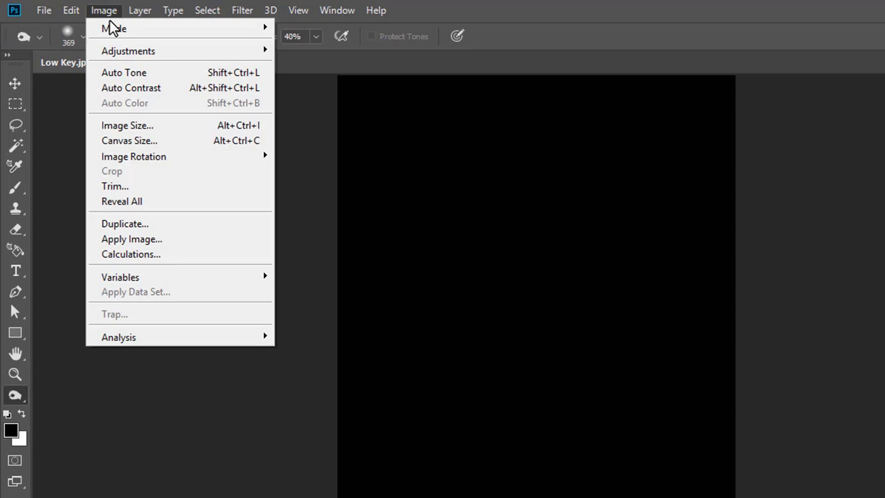
mouse_move(129, 50)
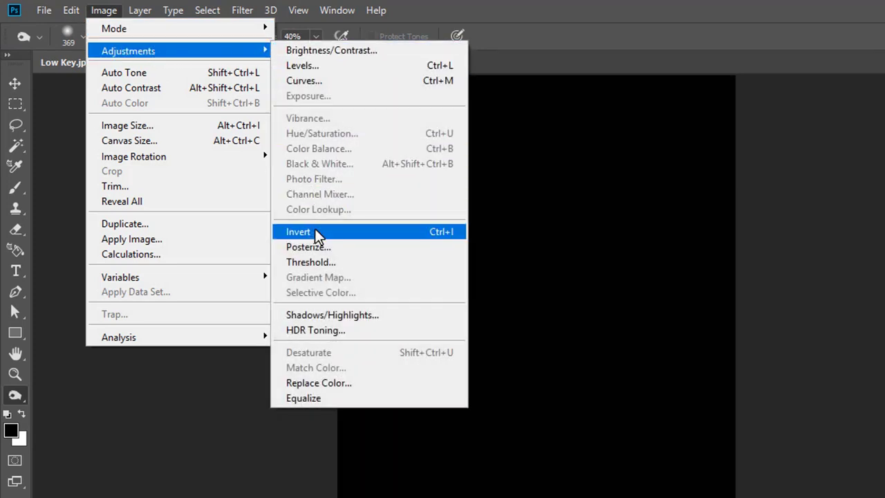
- Invert the fill mask and set a white brush to 60% opacity and 50% flow
click(315, 231)
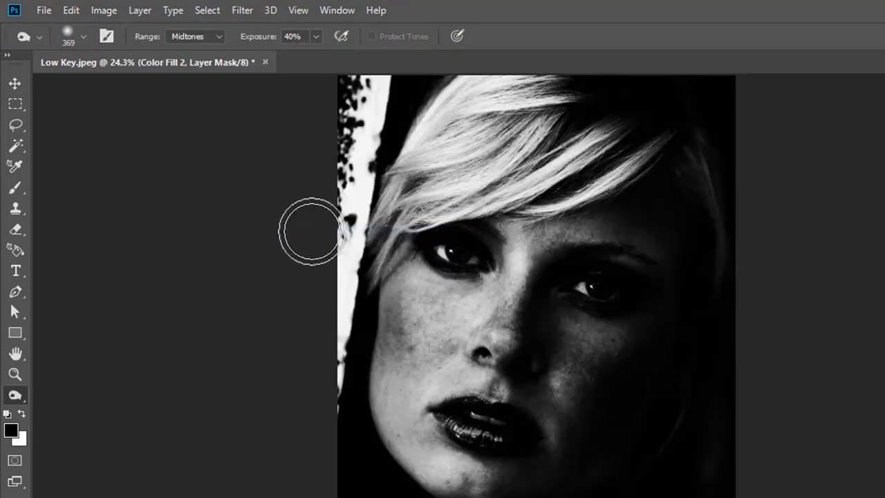
click(16, 188)
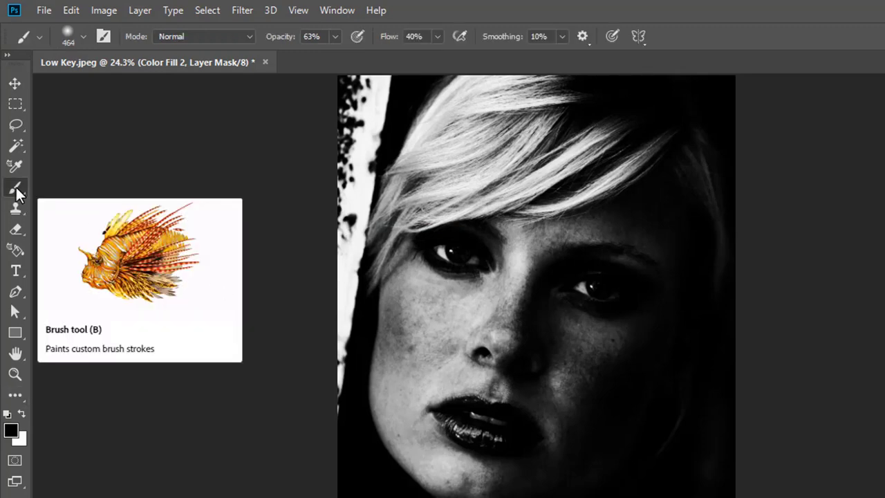
click(23, 414)
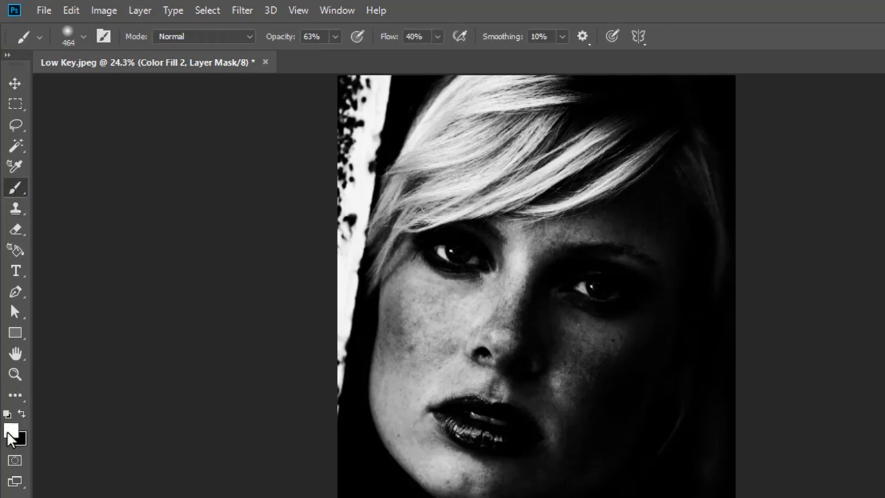
text(60)
key(Return)
click(415, 36)
text(50)
- Paint the mask over the top-left strip, right edge and lower-left to darken them
drag(363, 103, 353, 208)
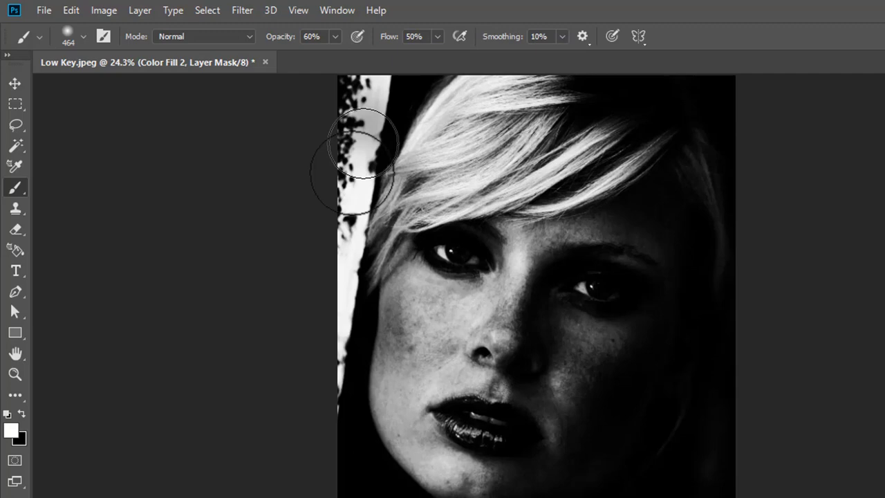
drag(367, 58, 405, 19)
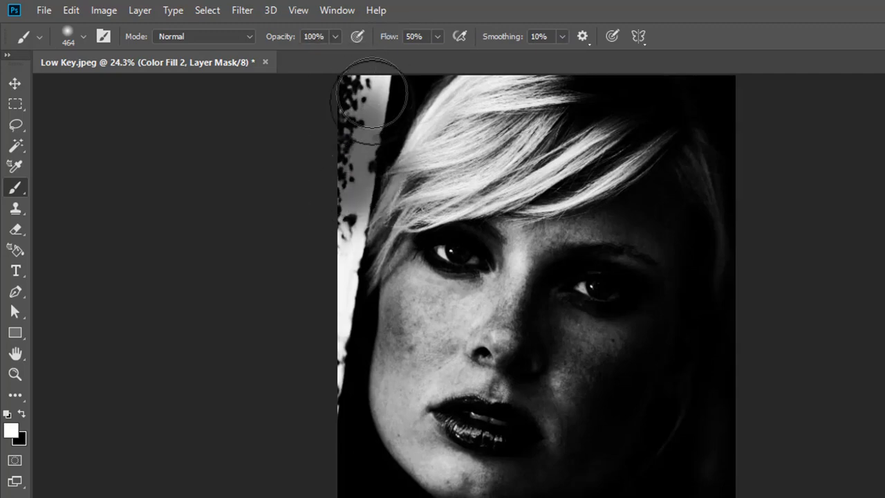
mouse_move(371, 88)
mouse_down()
mouse_move(385, 79)
mouse_move(338, 145)
mouse_move(350, 142)
mouse_move(347, 164)
mouse_move(316, 263)
mouse_move(314, 415)
mouse_move(336, 103)
mouse_move(267, 59)
mouse_move(233, 133)
mouse_move(219, 233)
mouse_move(214, 207)
mouse_move(204, 225)
mouse_move(227, 196)
mouse_move(224, 203)
mouse_up()
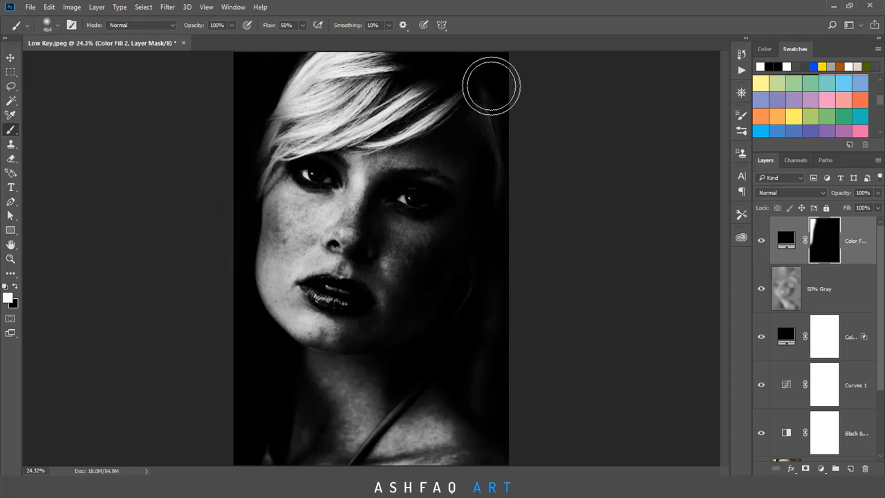
mouse_move(491, 87)
mouse_down()
mouse_move(510, 201)
mouse_move(466, 352)
mouse_move(480, 310)
mouse_move(452, 448)
mouse_move(484, 438)
mouse_move(365, 425)
mouse_move(257, 376)
mouse_move(266, 470)
mouse_up()
mouse_move(265, 423)
mouse_down()
mouse_move(258, 366)
mouse_move(241, 387)
mouse_move(258, 450)
mouse_move(256, 409)
mouse_move(259, 435)
mouse_move(267, 395)
mouse_move(370, 450)
mouse_move(288, 434)
mouse_move(286, 390)
mouse_move(369, 415)
mouse_up()
mouse_move(450, 295)
mouse_down()
mouse_move(433, 348)
mouse_move(367, 401)
mouse_move(472, 307)
mouse_move(247, 186)
mouse_move(241, 99)
mouse_move(223, 198)
mouse_move(227, 237)
mouse_move(437, 87)
mouse_move(504, 110)
mouse_move(486, 221)
mouse_move(488, 209)
mouse_move(410, 355)
mouse_move(520, 452)
mouse_move(498, 439)
mouse_move(474, 270)
mouse_move(422, 326)
mouse_move(466, 304)
mouse_up()
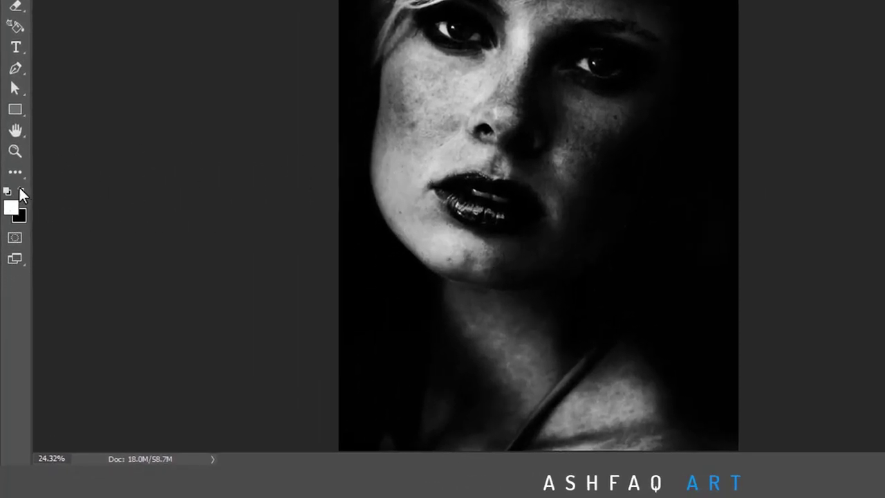
- Paint black at 31% opacity on the mask to soften the fill around the jaw and chin
click(19, 216)
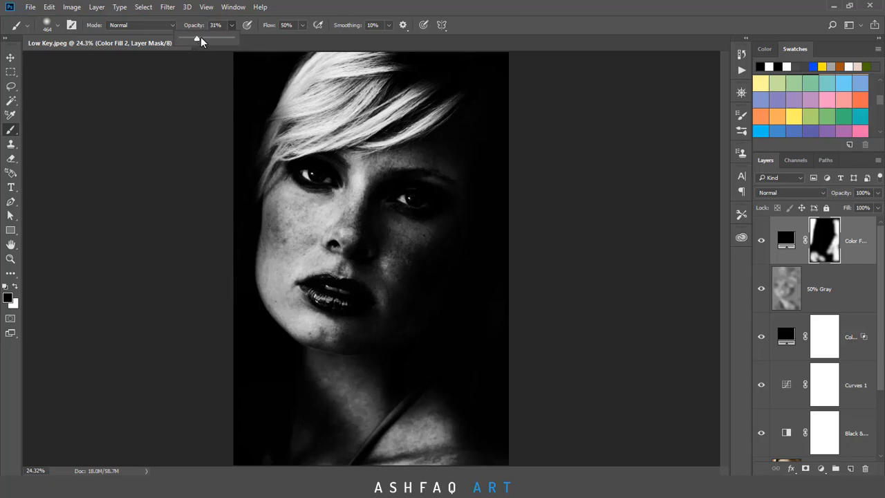
mouse_move(276, 129)
mouse_down()
mouse_move(270, 180)
mouse_move(292, 161)
mouse_move(289, 186)
mouse_up()
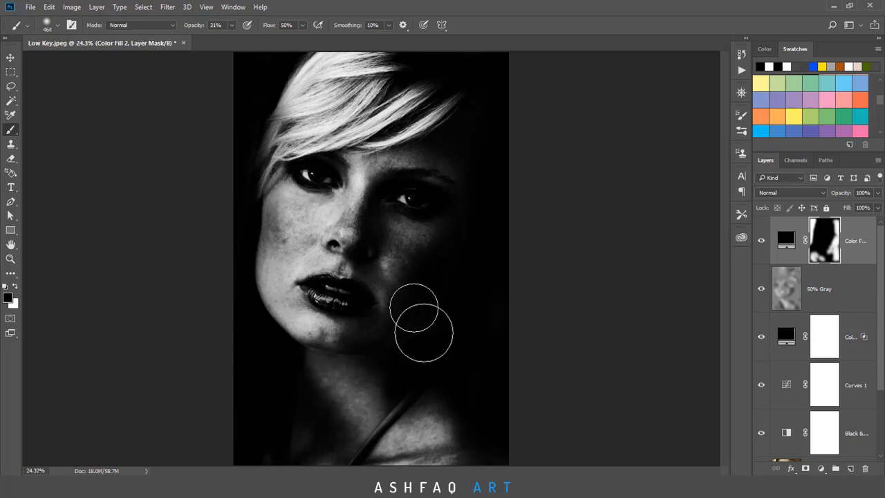
mouse_move(417, 325)
mouse_down()
mouse_move(421, 357)
mouse_move(346, 348)
mouse_move(399, 340)
mouse_move(355, 335)
mouse_move(381, 318)
mouse_up()
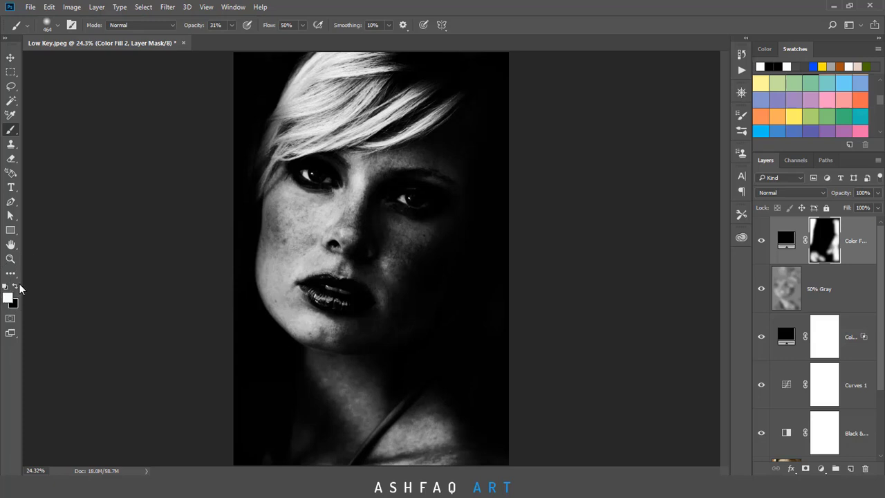
- Shrink the brush to 130 px and toggle the black fill layer to compare
right_click(309, 151)
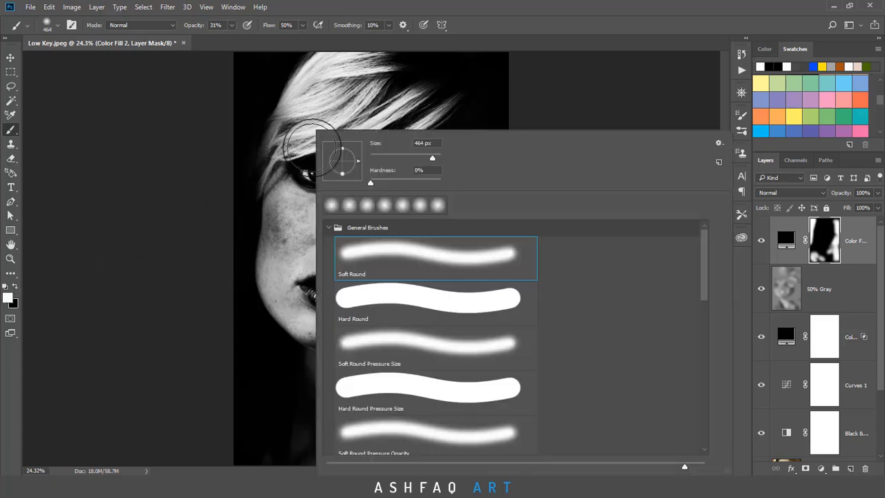
click(410, 156)
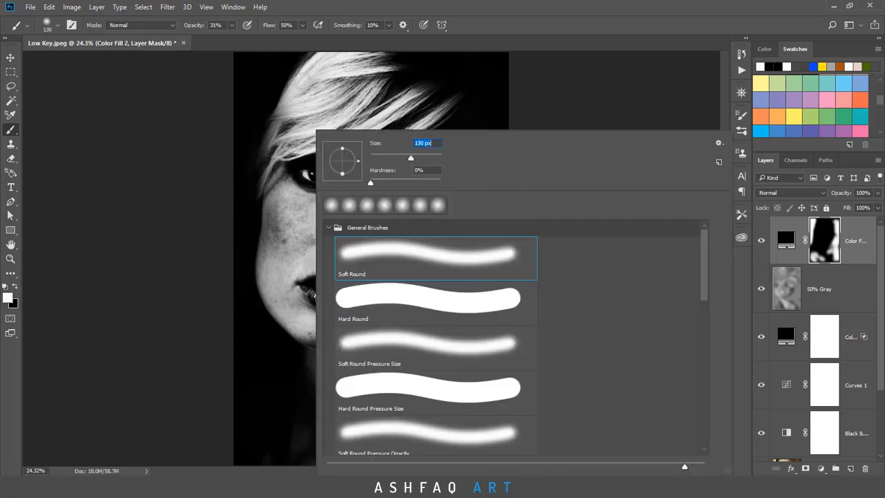
key(Return)
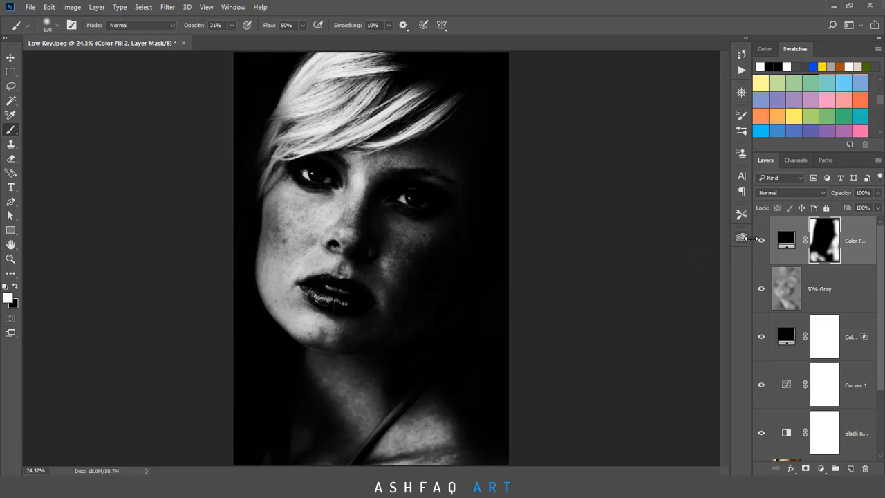
click(760, 240)
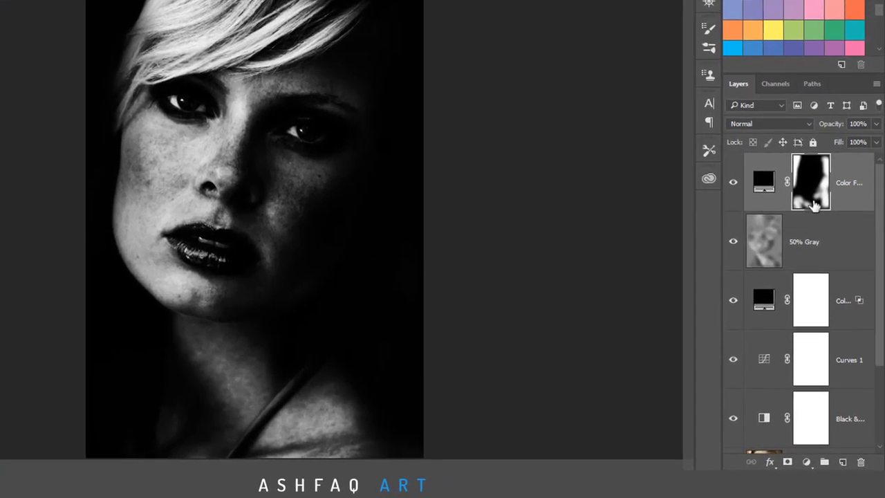
- Add a third Solid Color fill layer in near-black 030303 on top
click(849, 189)
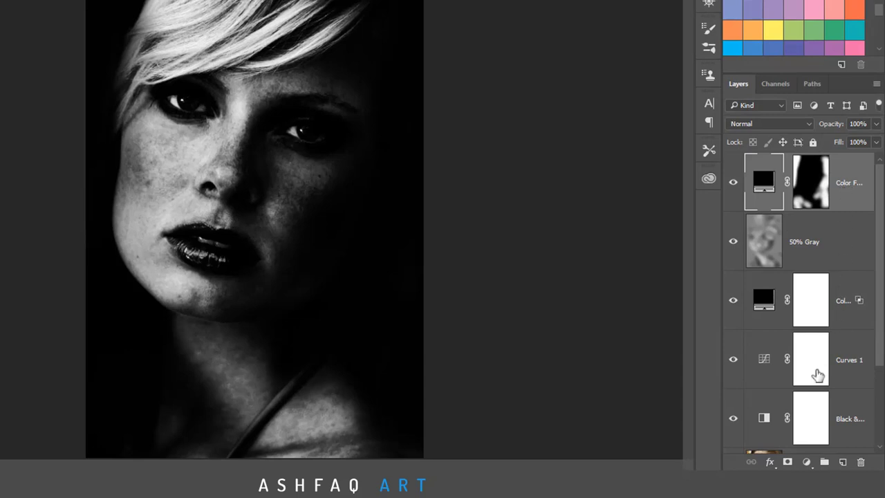
click(806, 461)
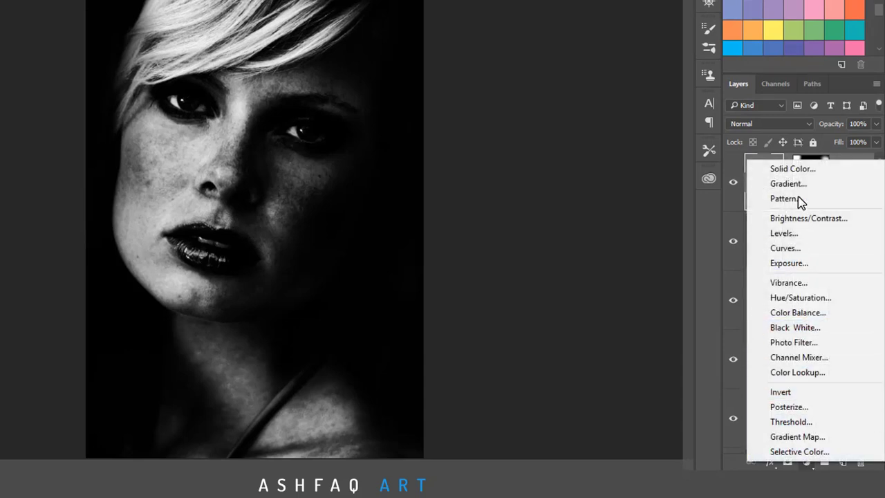
click(795, 170)
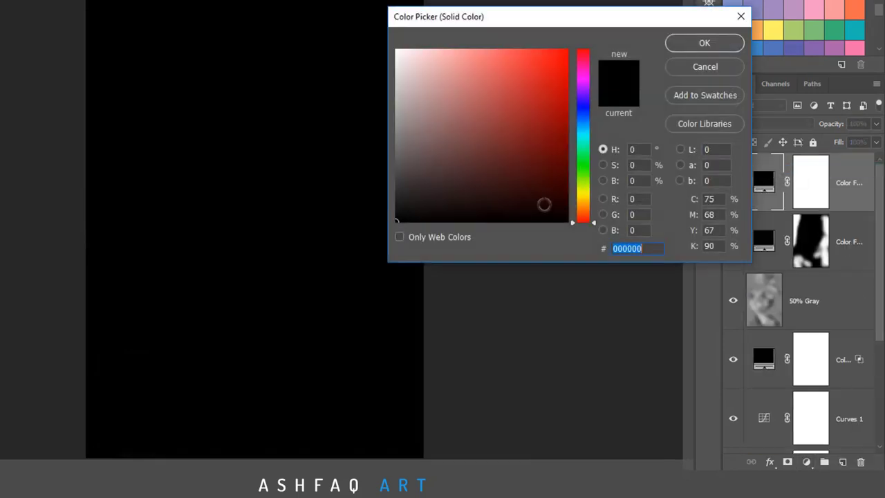
click(398, 219)
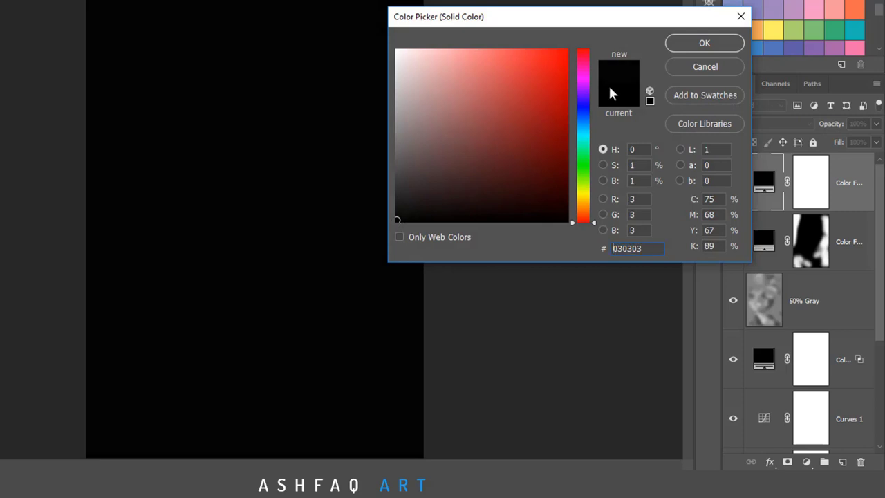
click(694, 44)
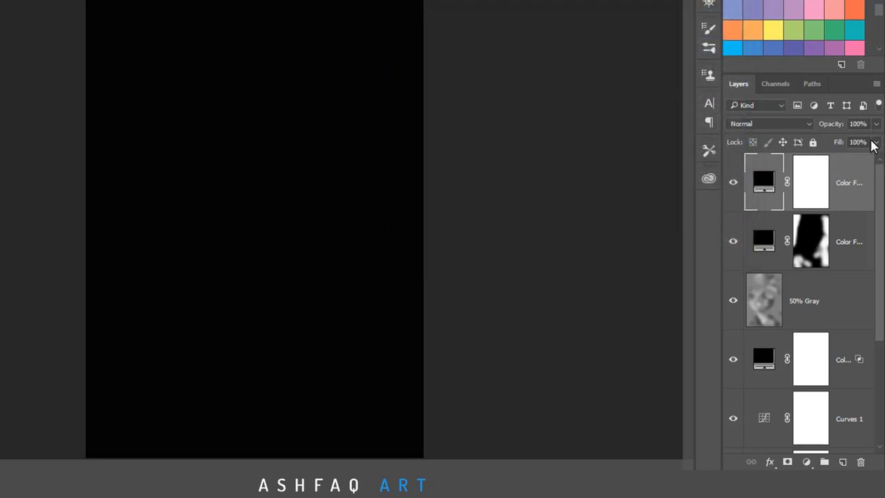
- Set the new fill layer's opacity to 10% and toggle it to compare
mouse_move(829, 125)
mouse_down()
mouse_move(810, 126)
mouse_move(841, 130)
mouse_up()
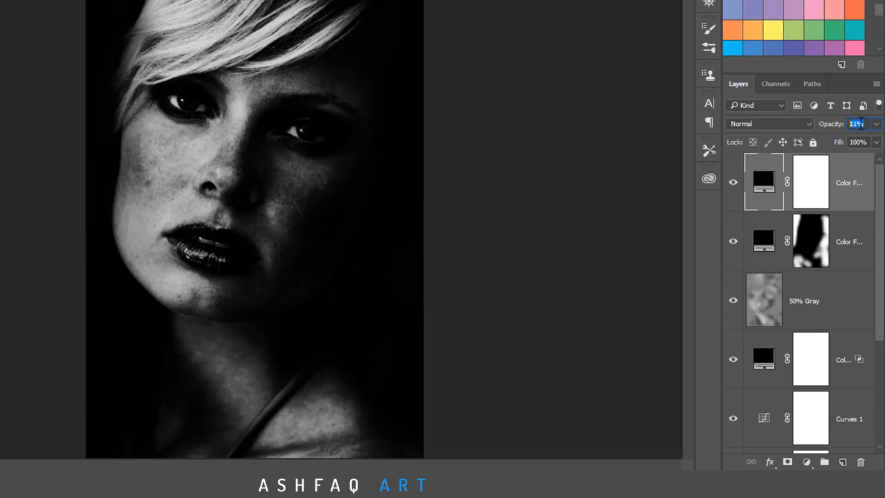
text(10)
click(734, 185)
drag(880, 221, 880, 332)
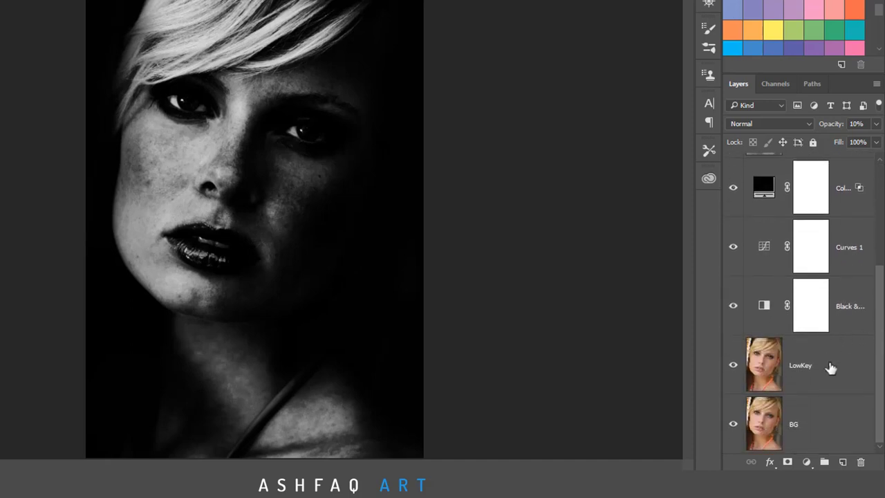
shift+click(830, 368)
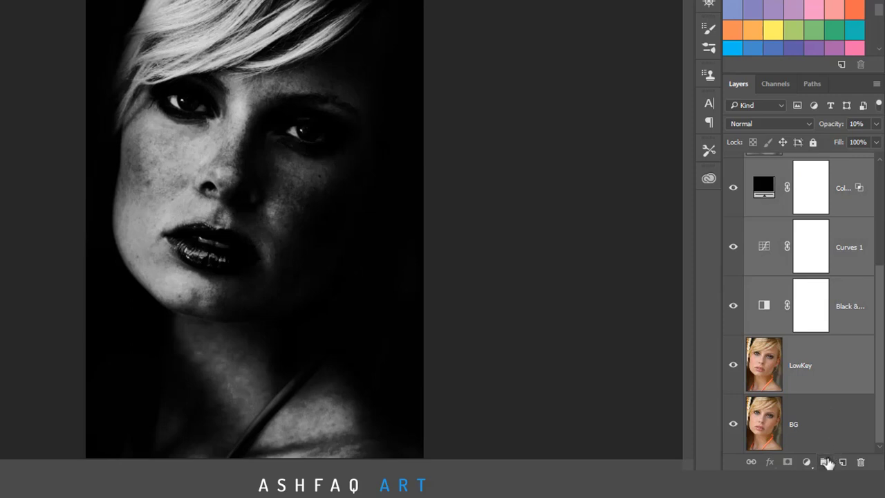
click(824, 462)
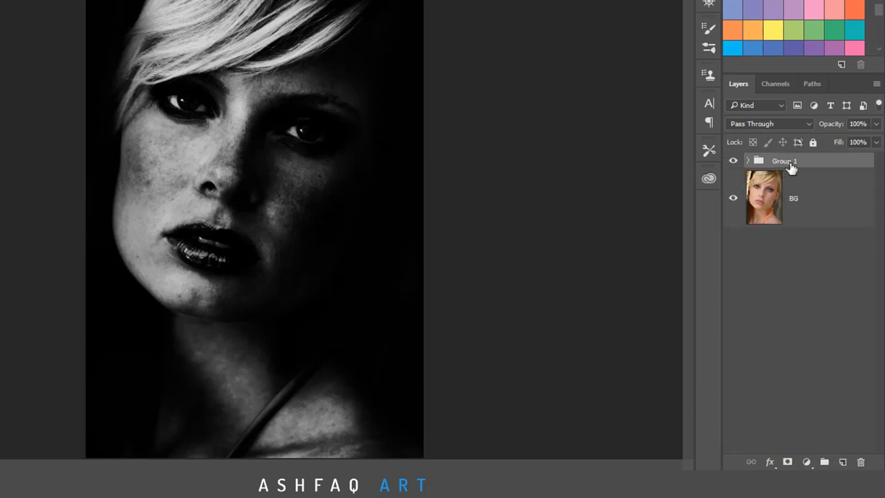
double_click(785, 161)
text(Low Key)
key(Return)
click(733, 161)
click(733, 161)
click(734, 163)
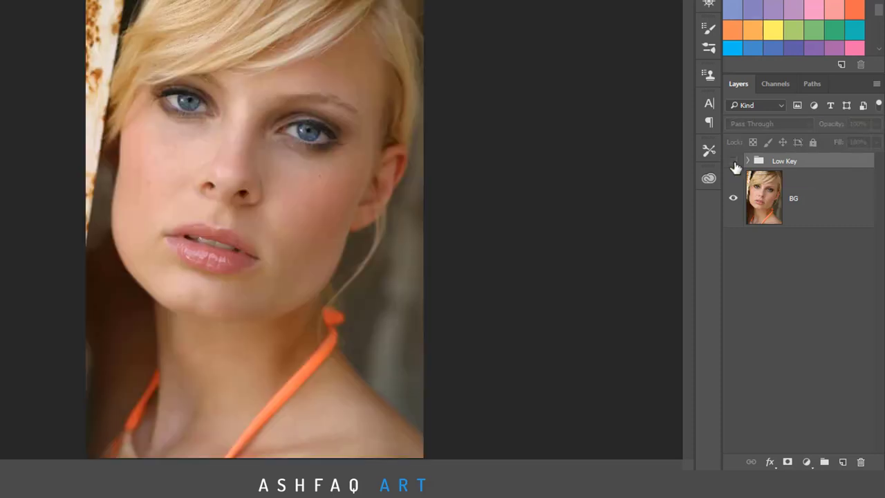
click(734, 162)
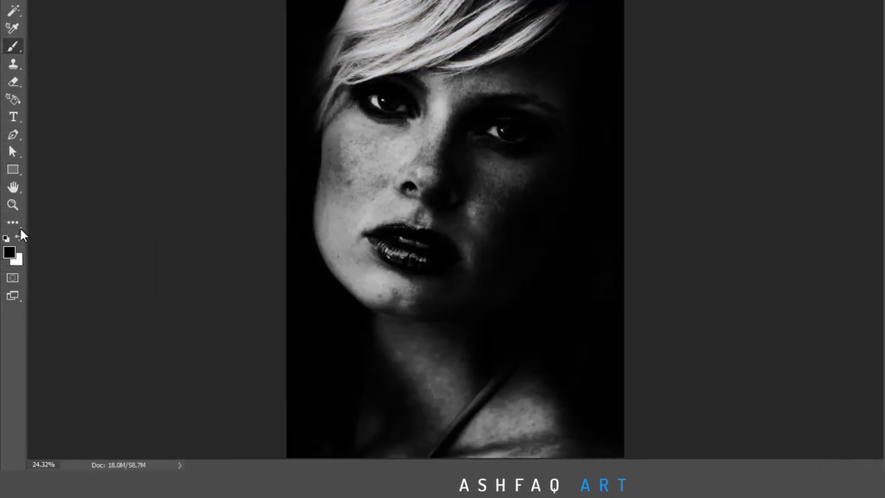
- Use the Crop Tool to widen the canvas symmetrically into a landscape frame and commit
key(i)
click(15, 226)
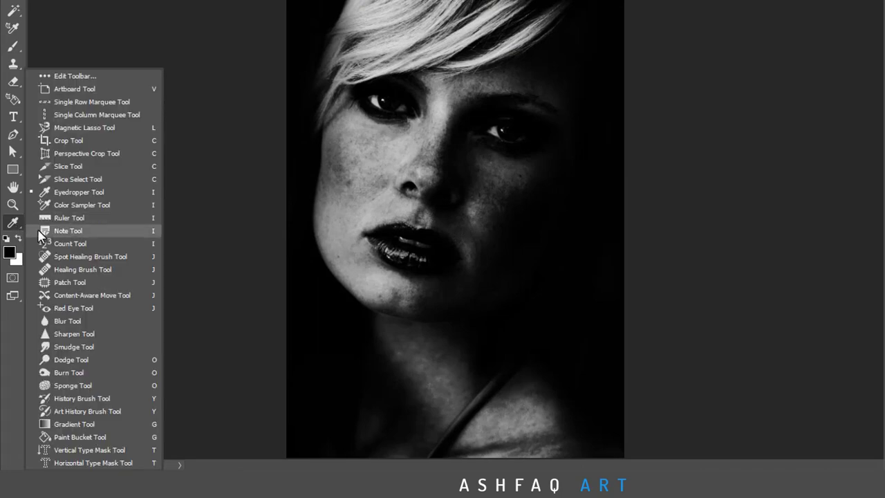
click(67, 141)
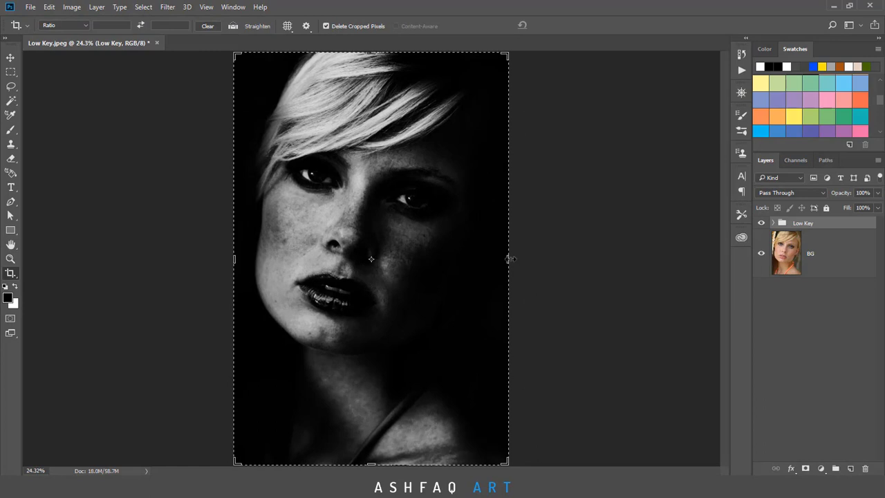
mouse_move(510, 258)
mouse_down()
mouse_move(697, 266)
mouse_move(690, 268)
mouse_up()
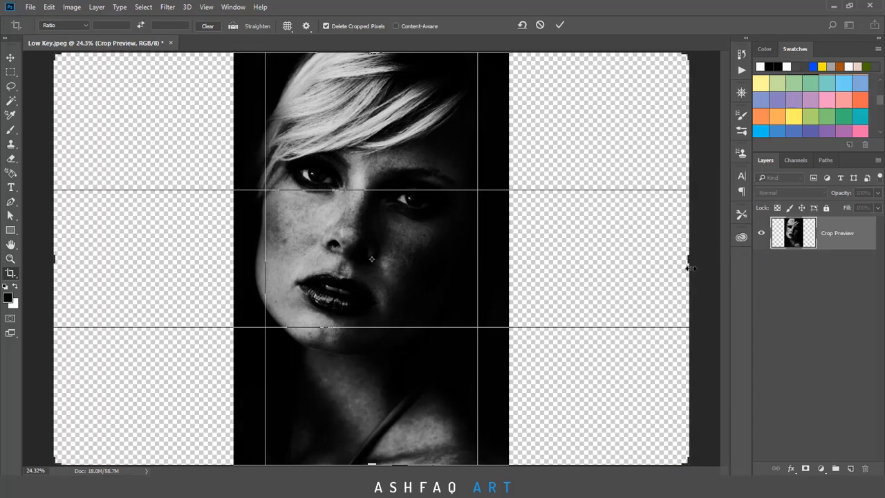
click(561, 25)
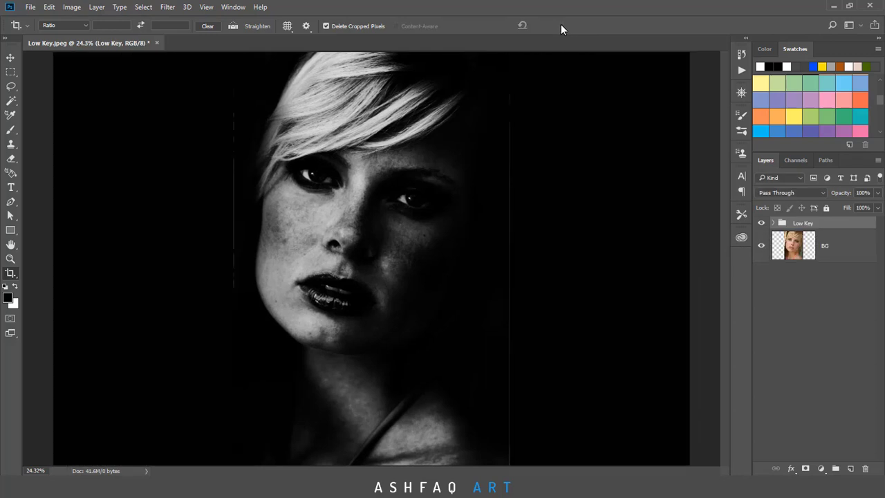
- Paint white at 100% opacity on the Color Fill 2 mask over the seam right of the face
click(774, 222)
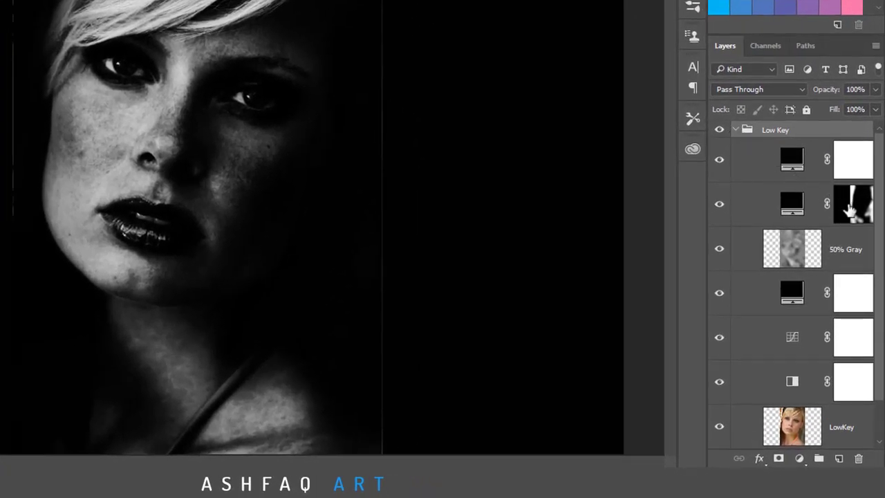
click(852, 210)
click(723, 204)
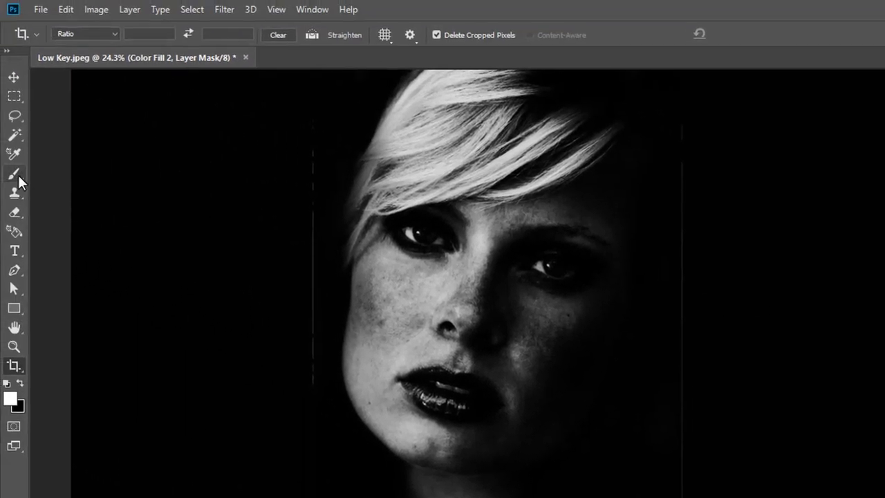
click(15, 174)
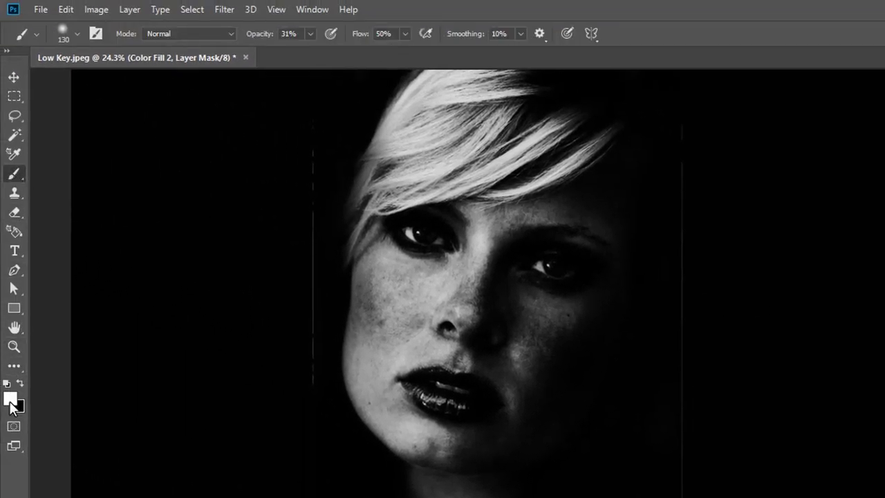
click(311, 34)
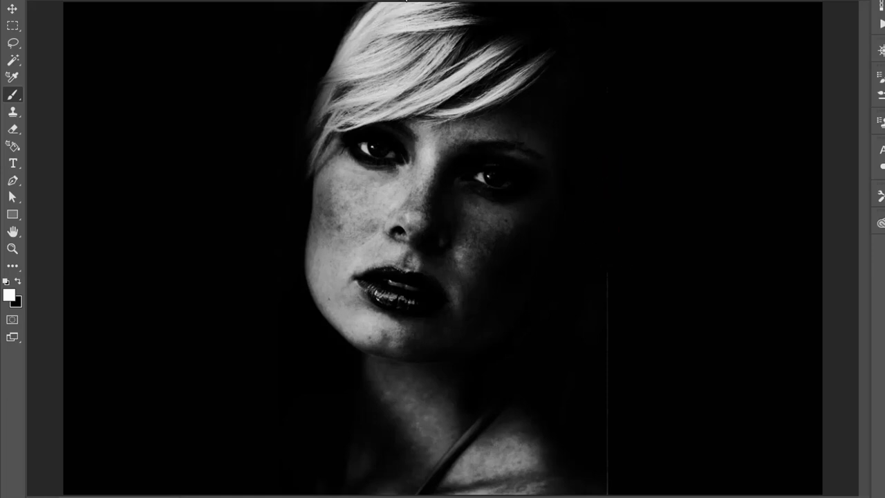
drag(605, 260, 610, 490)
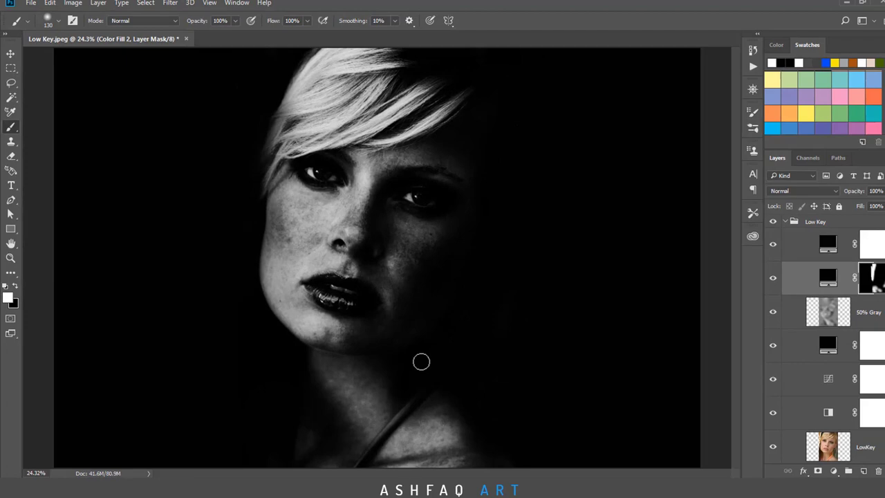
click(772, 224)
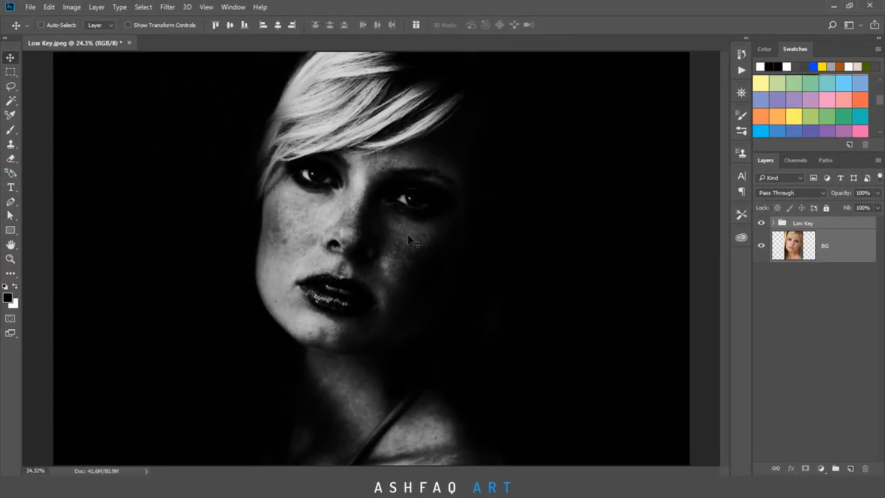
- Shift the BG layer left and slide the photo in a new crop so the face sits on the left third
drag(413, 241, 309, 238)
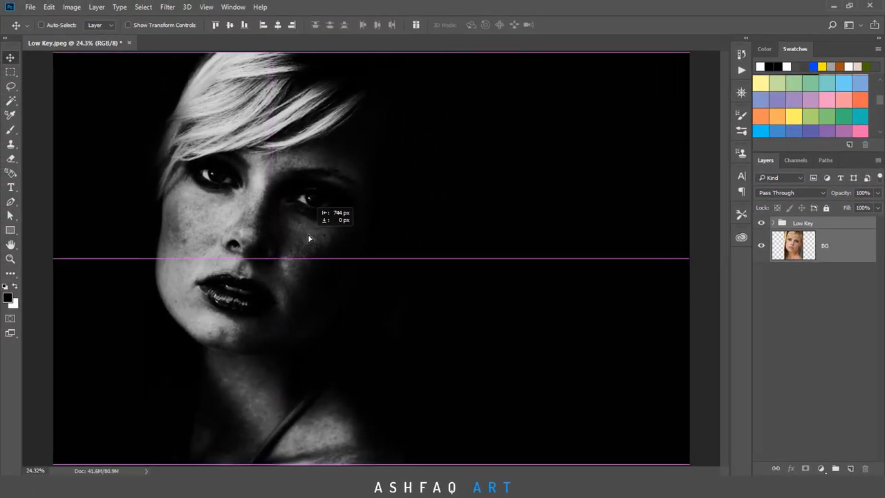
drag(309, 239, 322, 238)
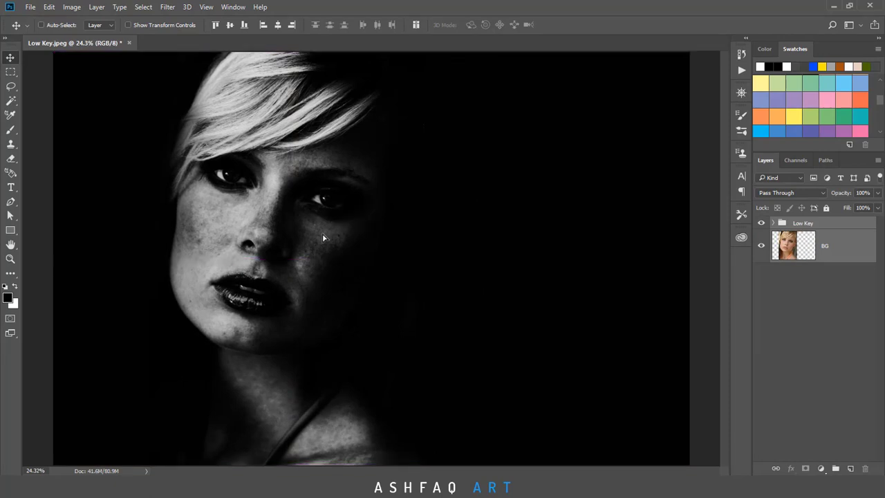
click(11, 273)
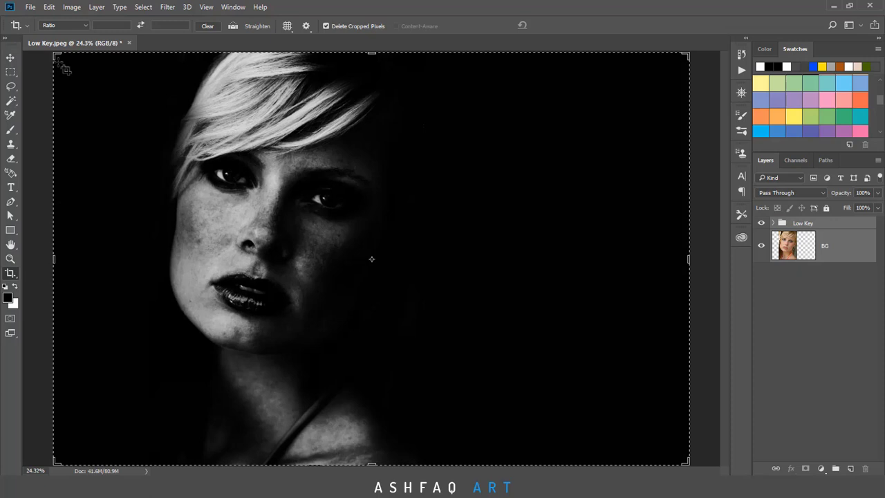
click(371, 259)
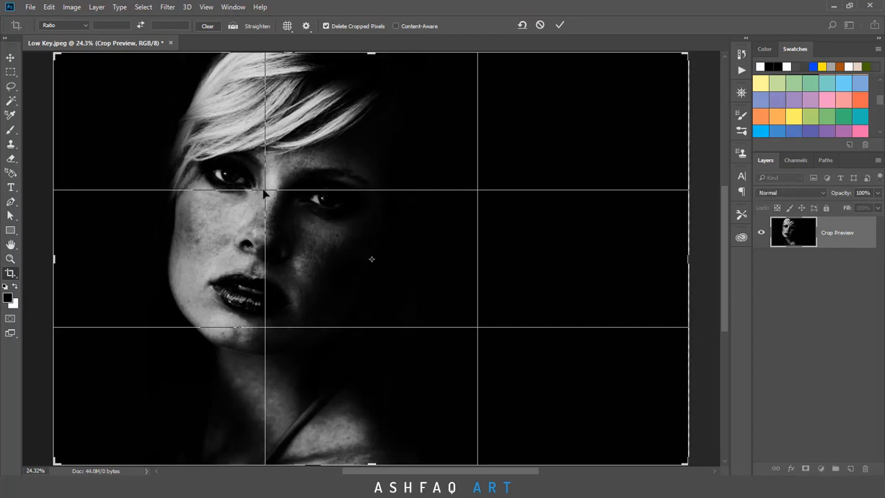
drag(263, 194, 281, 194)
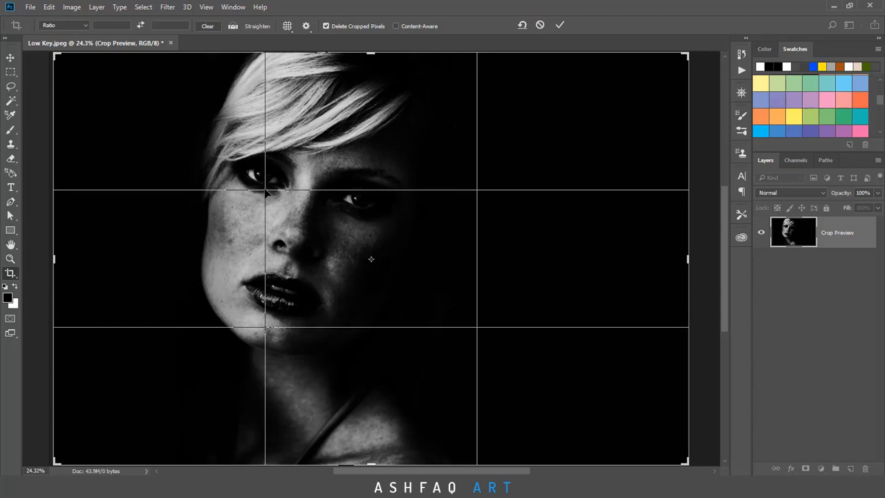
- Commit the crop and brush white on the Color Fill 2 mask over the seam left of the face
click(559, 27)
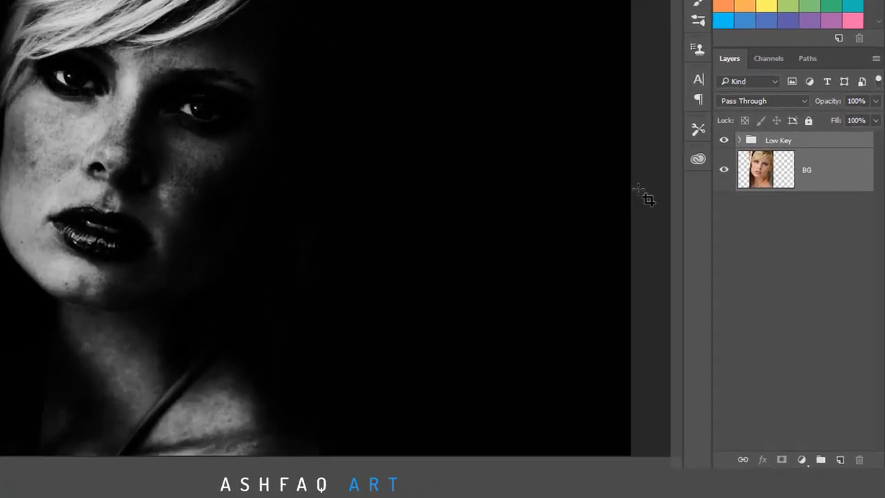
click(738, 143)
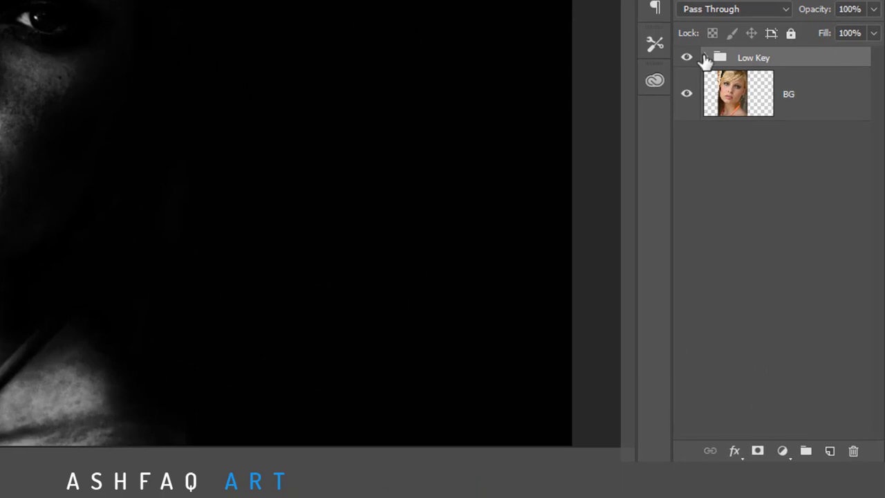
click(705, 58)
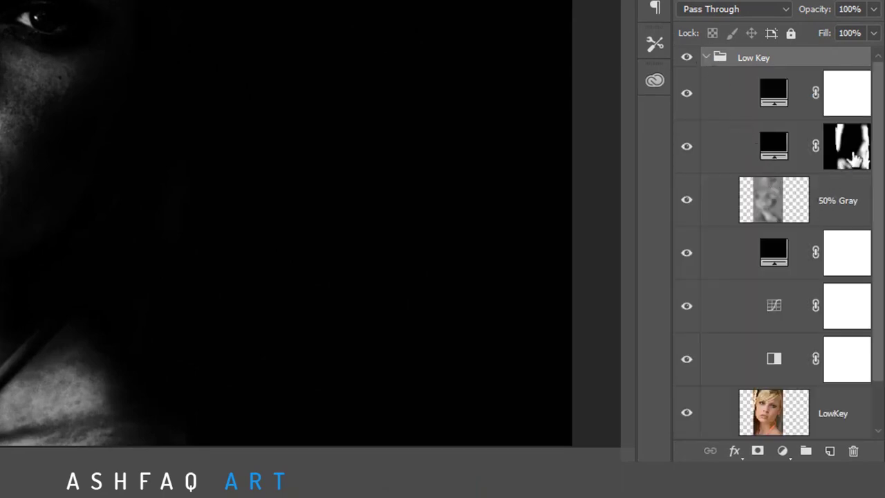
click(848, 160)
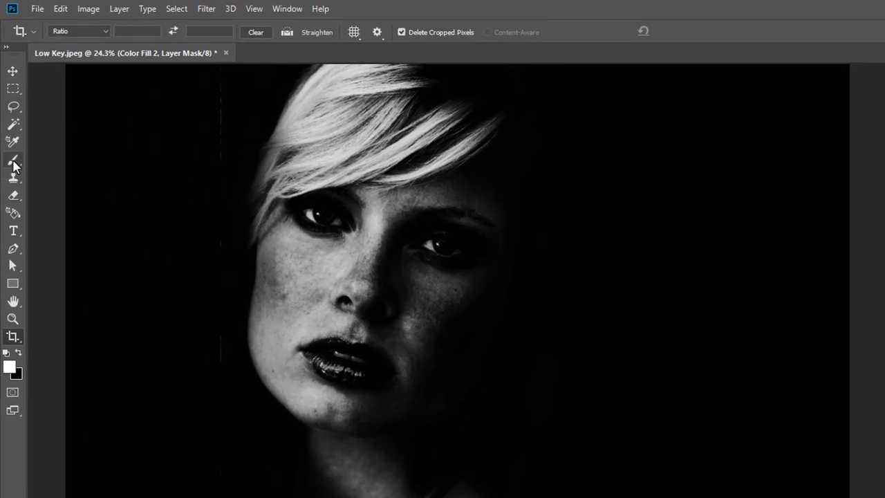
key(b)
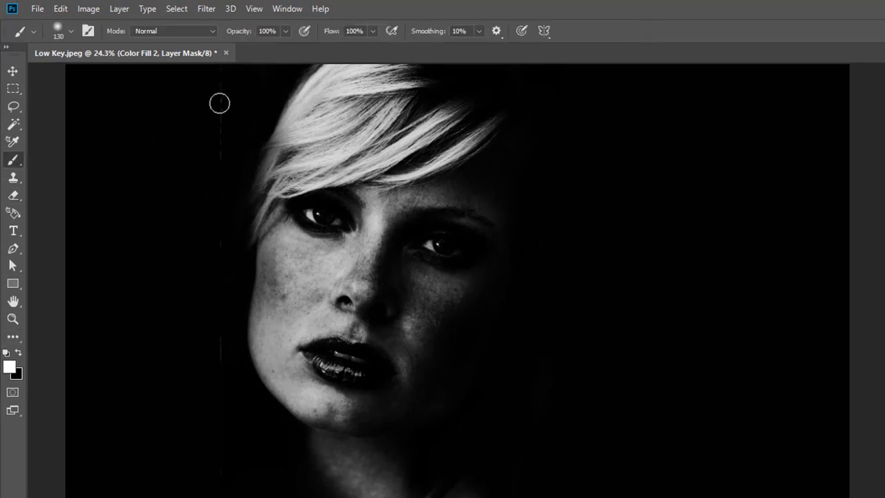
drag(220, 108, 213, 368)
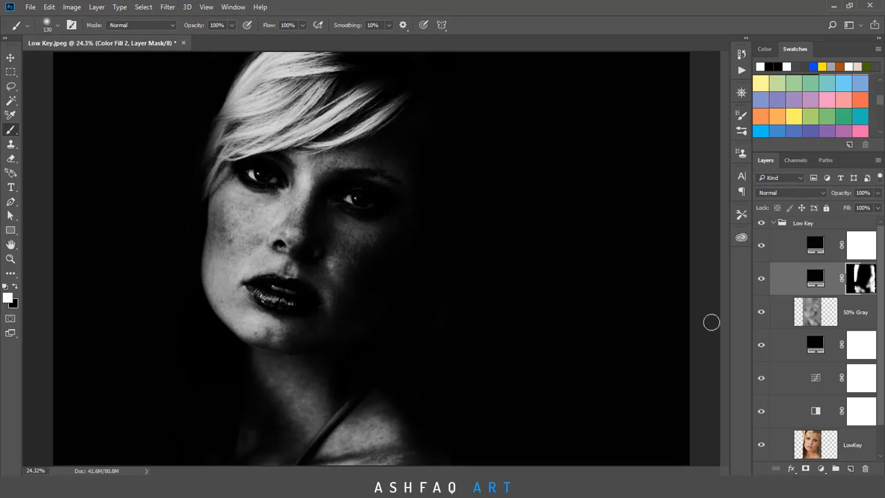
- Toggle the Low Key group off and on to compare against the original
click(773, 223)
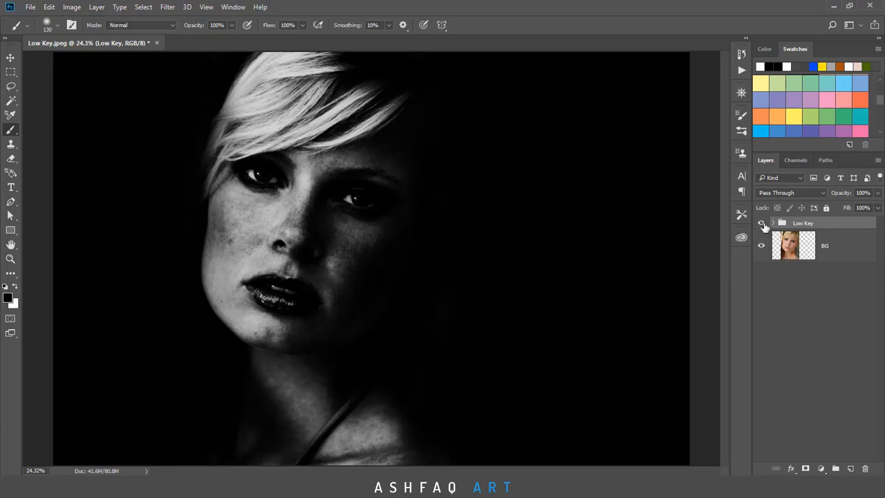
click(763, 224)
click(763, 225)
- Lower Color Fill 3's opacity from 10% to 4% and collapse the Low Key group
click(773, 223)
click(833, 245)
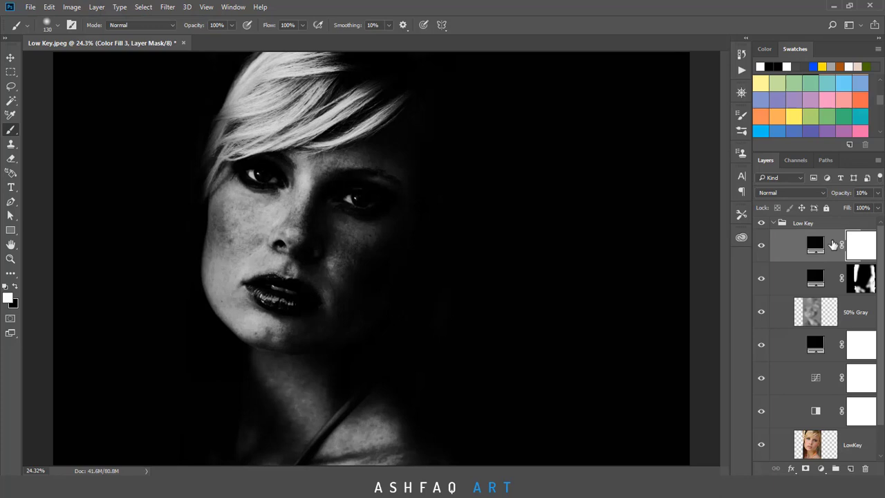
click(877, 193)
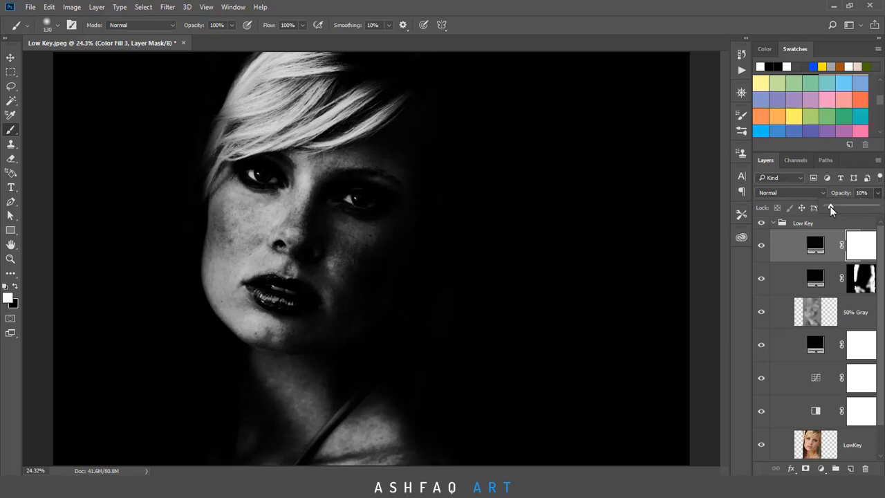
drag(831, 210, 828, 209)
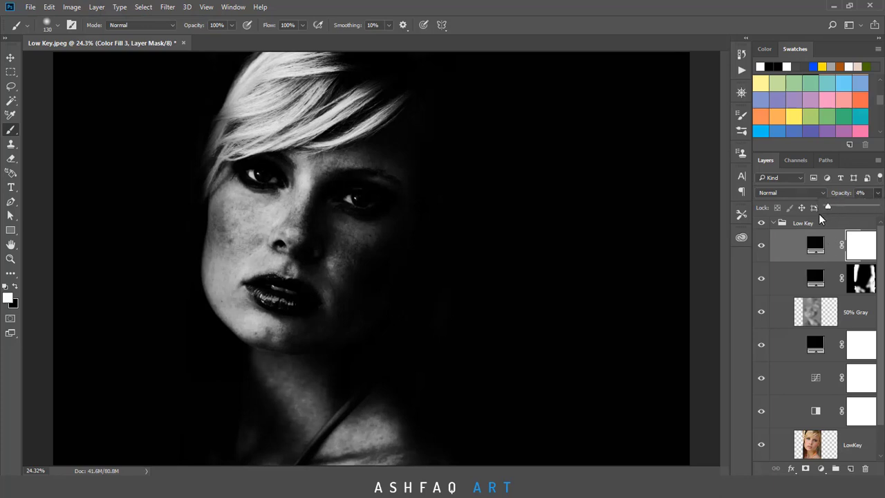
click(773, 224)
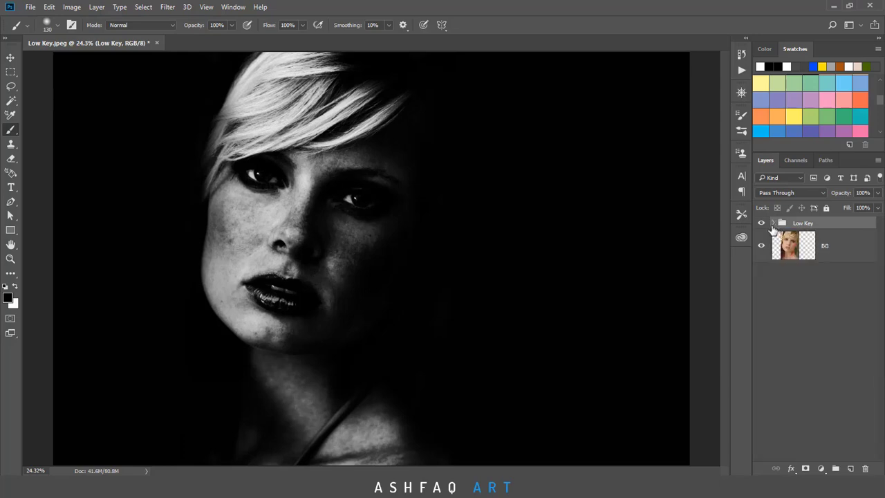